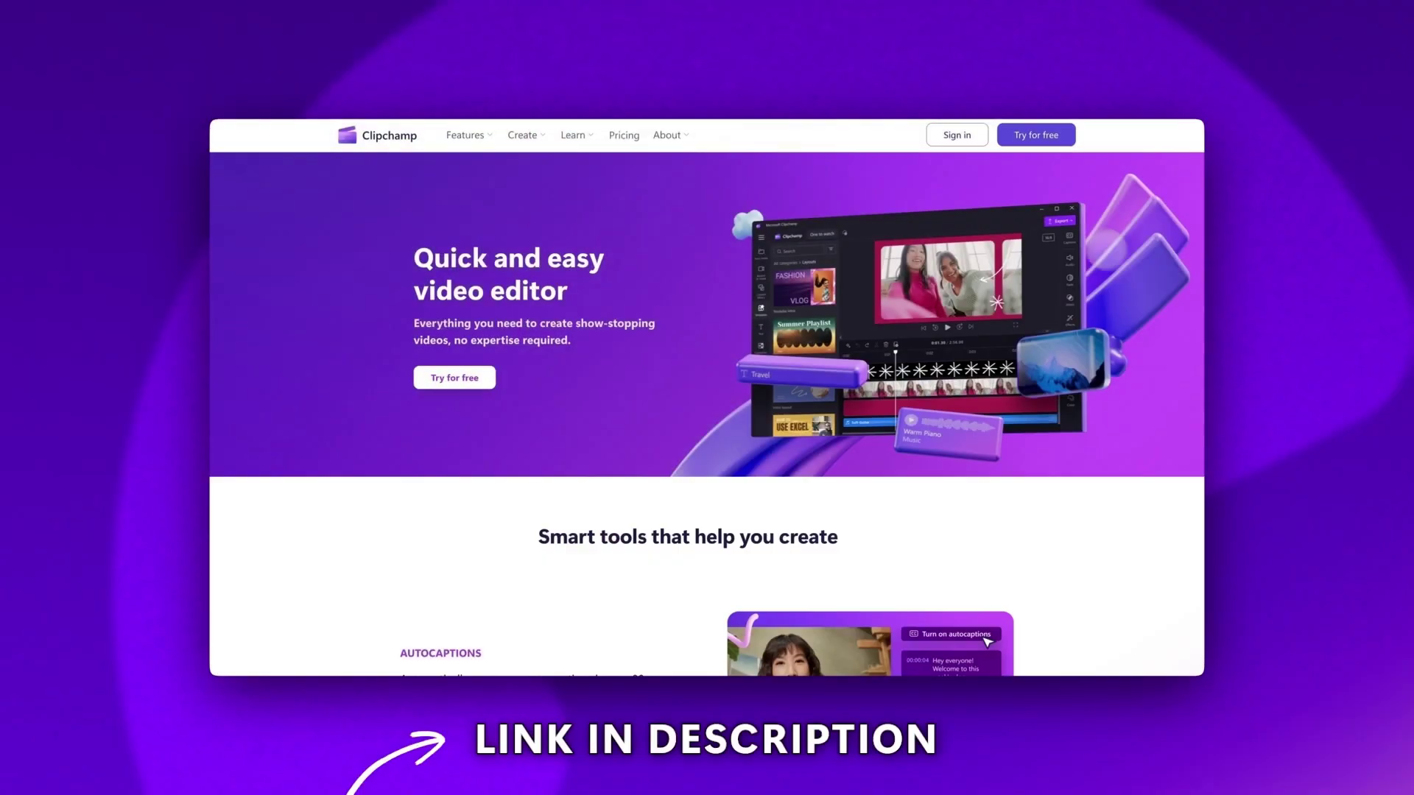
Start using Clipchamp free from the website's 'Try for free' button.
{"action": "left_click", "coordinate": [1016, 144]}
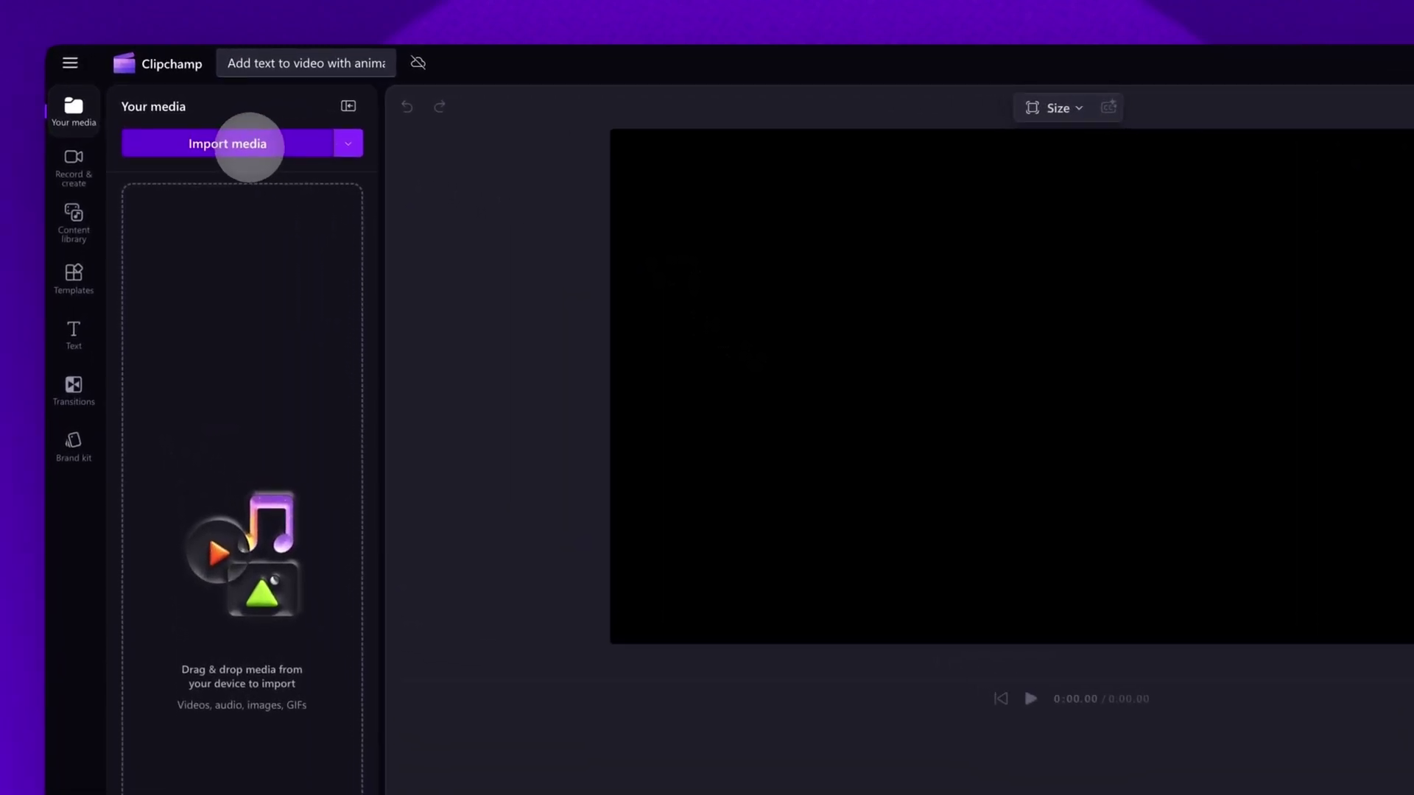
Import Travel Vlog Video.mp4 from the Tutorial folder into Your media.
{"action": "left_click", "coordinate": [247, 142]}
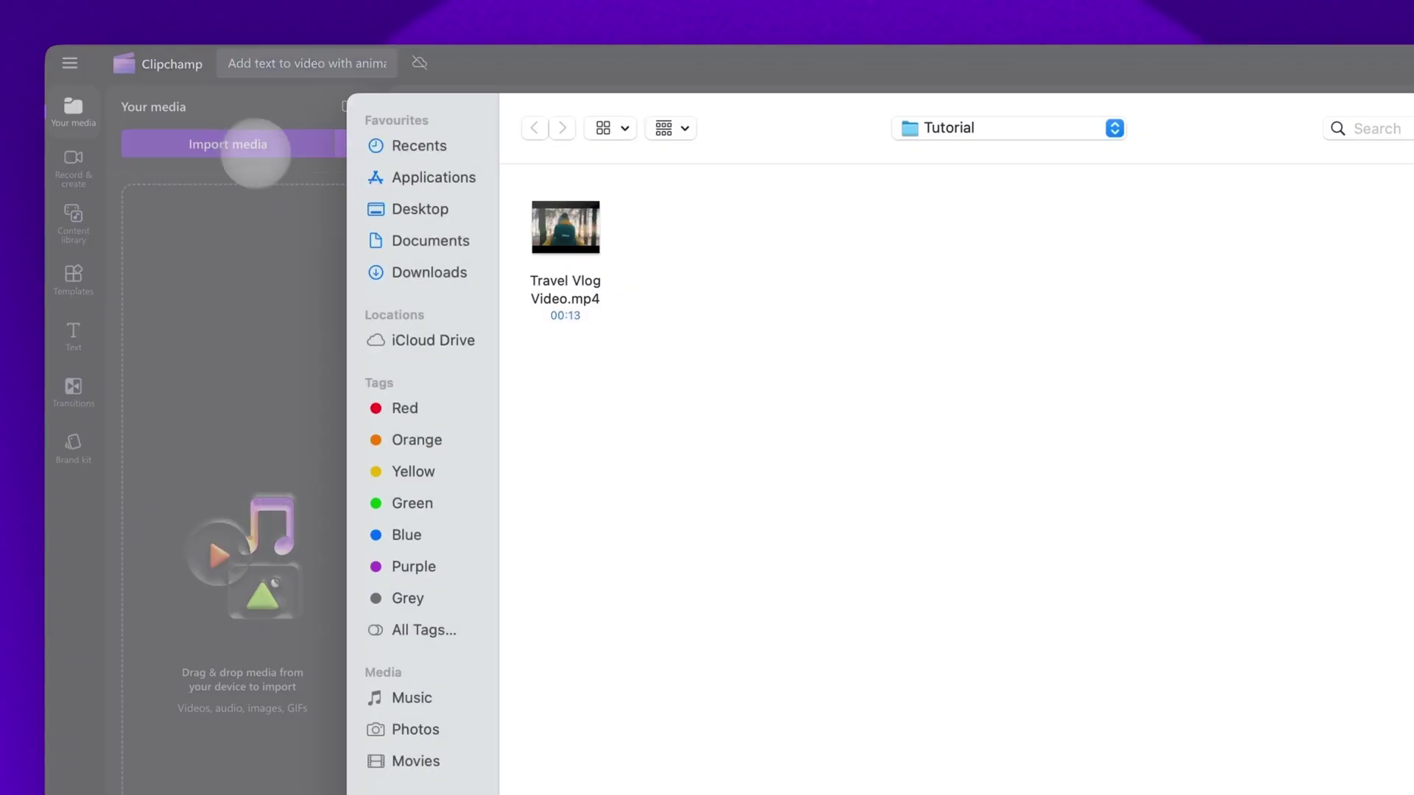
{"action": "left_click", "coordinate": [536, 284]}
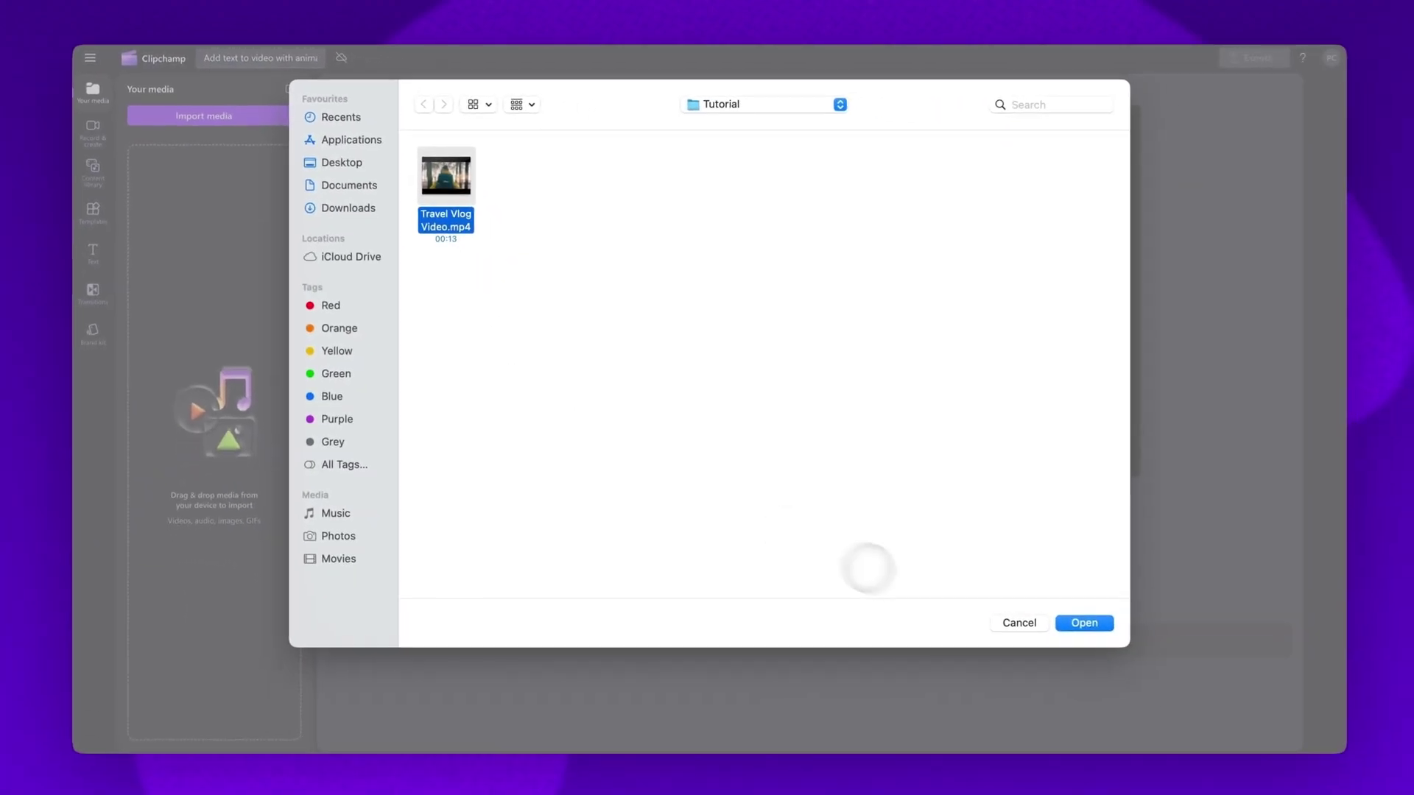
{"action": "left_click", "coordinate": [1077, 606]}
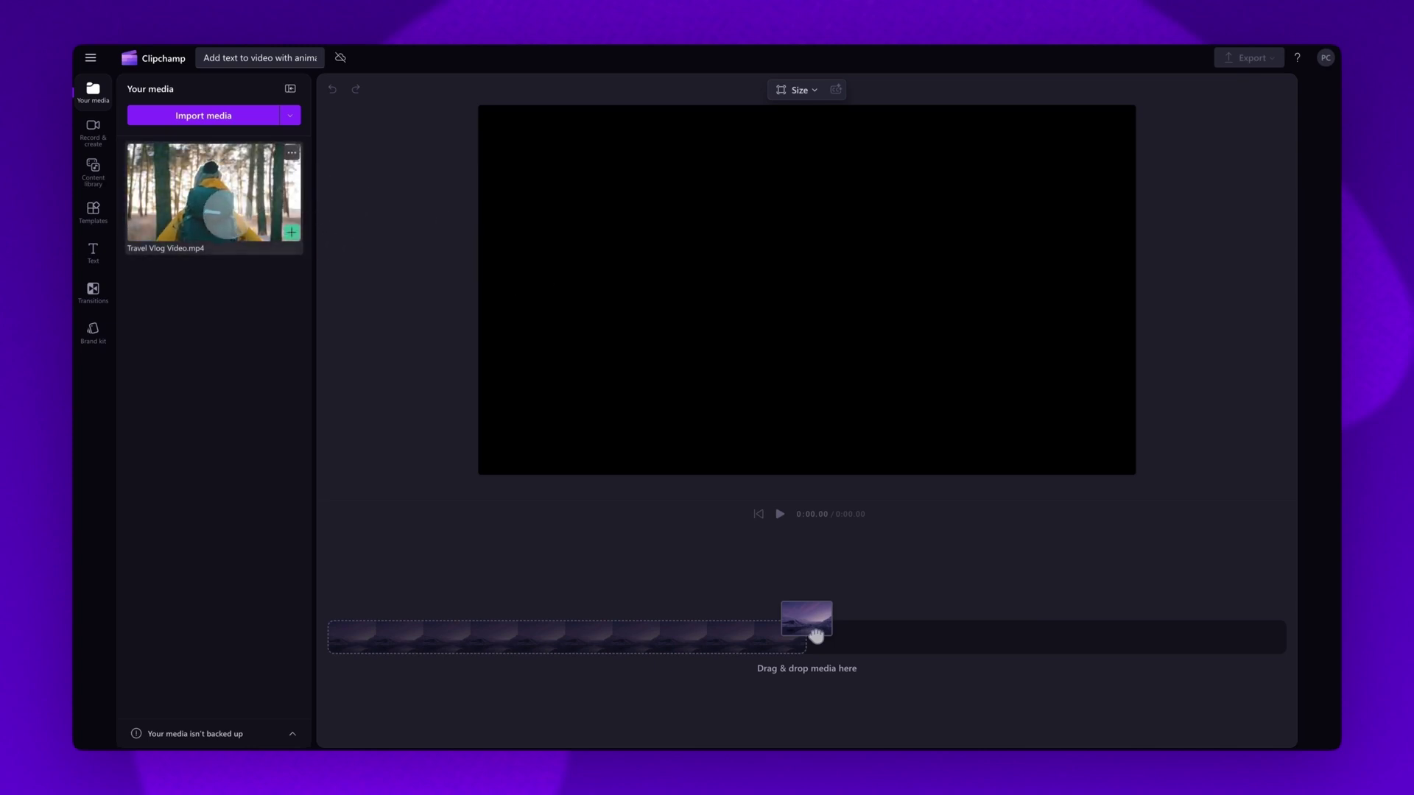
Place Travel Vlog Video.mp4 on the timeline as a 0:13 clip.
{"action": "left_click_drag", "start_coordinate": [265, 202], "coordinate": [549, 631]}
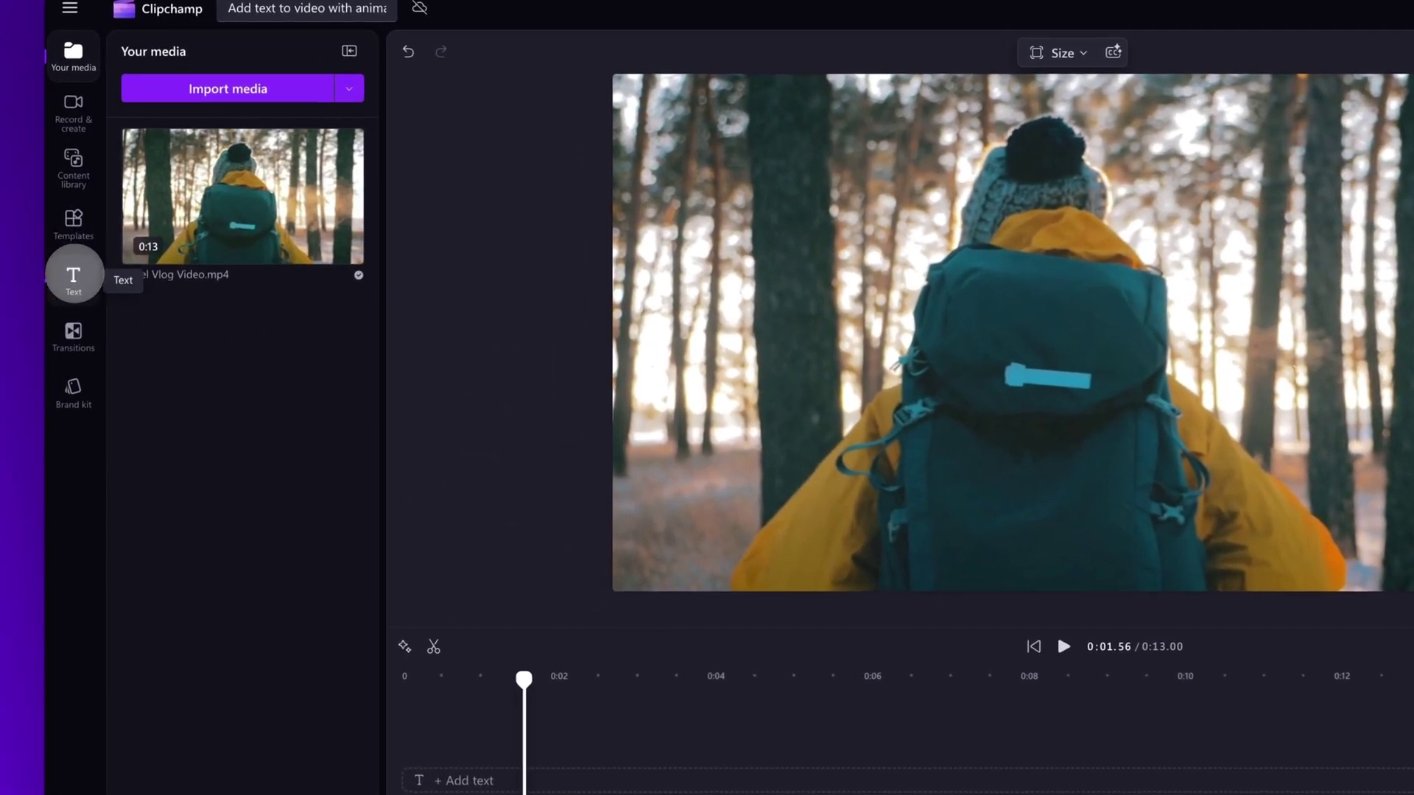
Browse the Text library's Title, Two Line and Caption styles.
{"action": "left_click", "coordinate": [74, 274]}
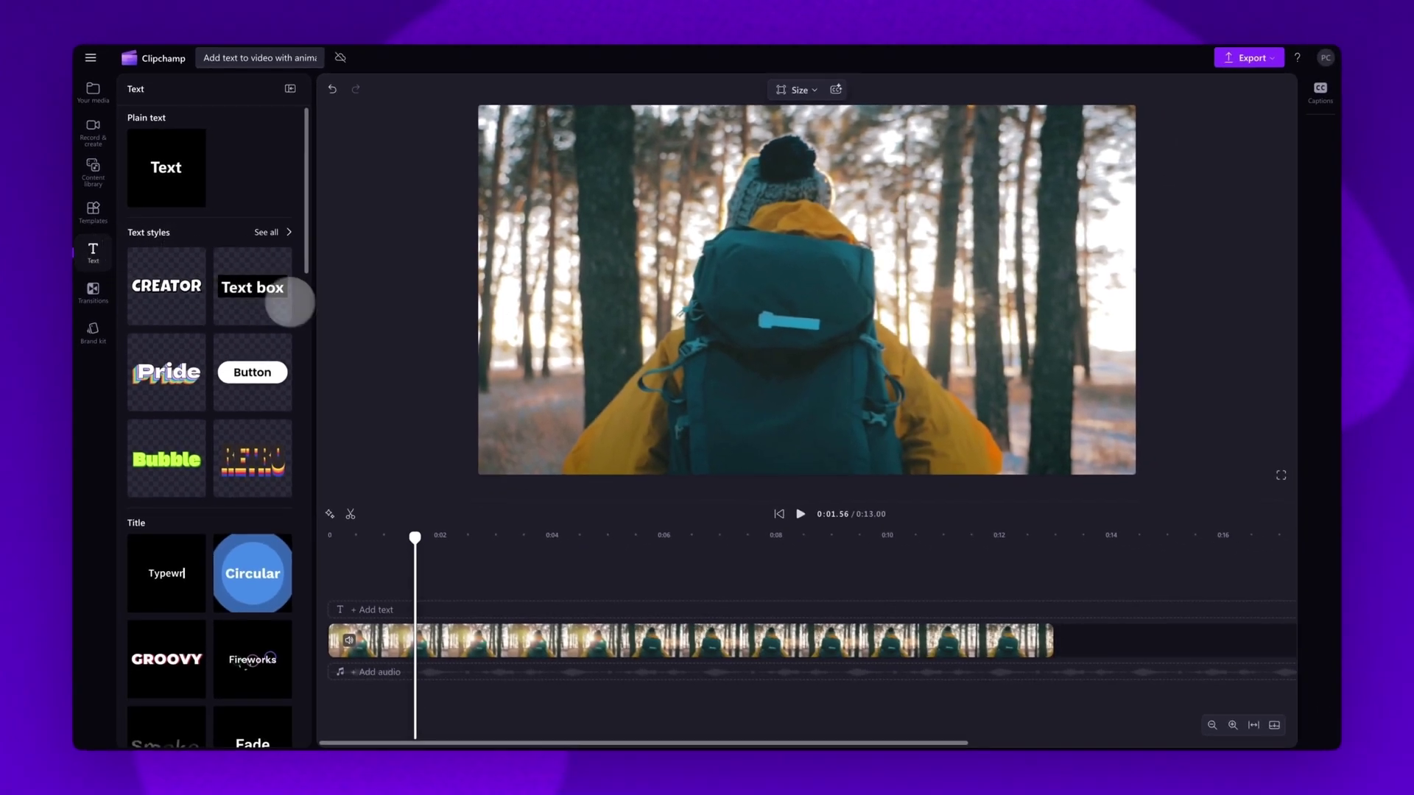
{"action": "scroll", "coordinate": [306, 317], "scroll_direction": "down", "scroll_amount": 4}
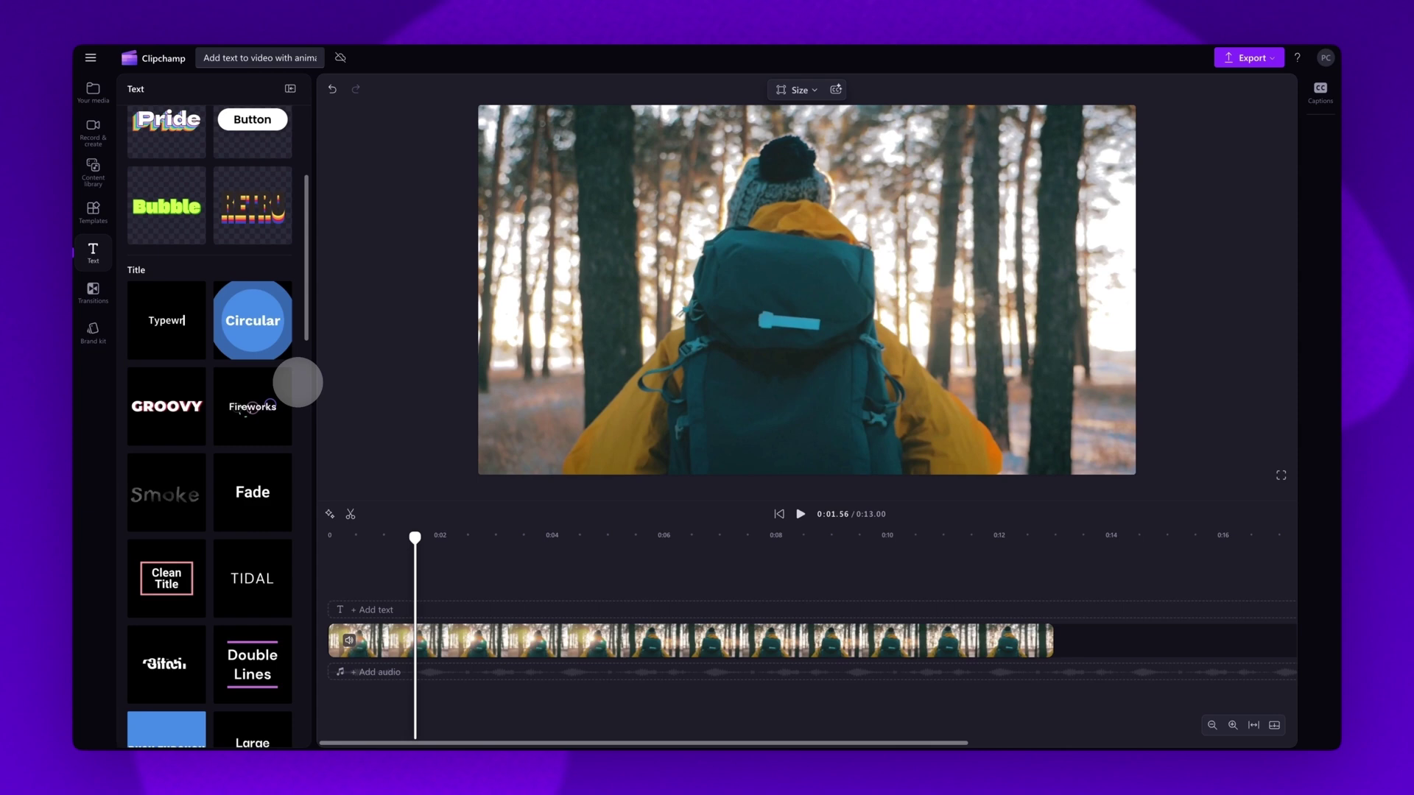
{"action": "scroll", "coordinate": [297, 379], "scroll_direction": "down", "scroll_amount": 10}
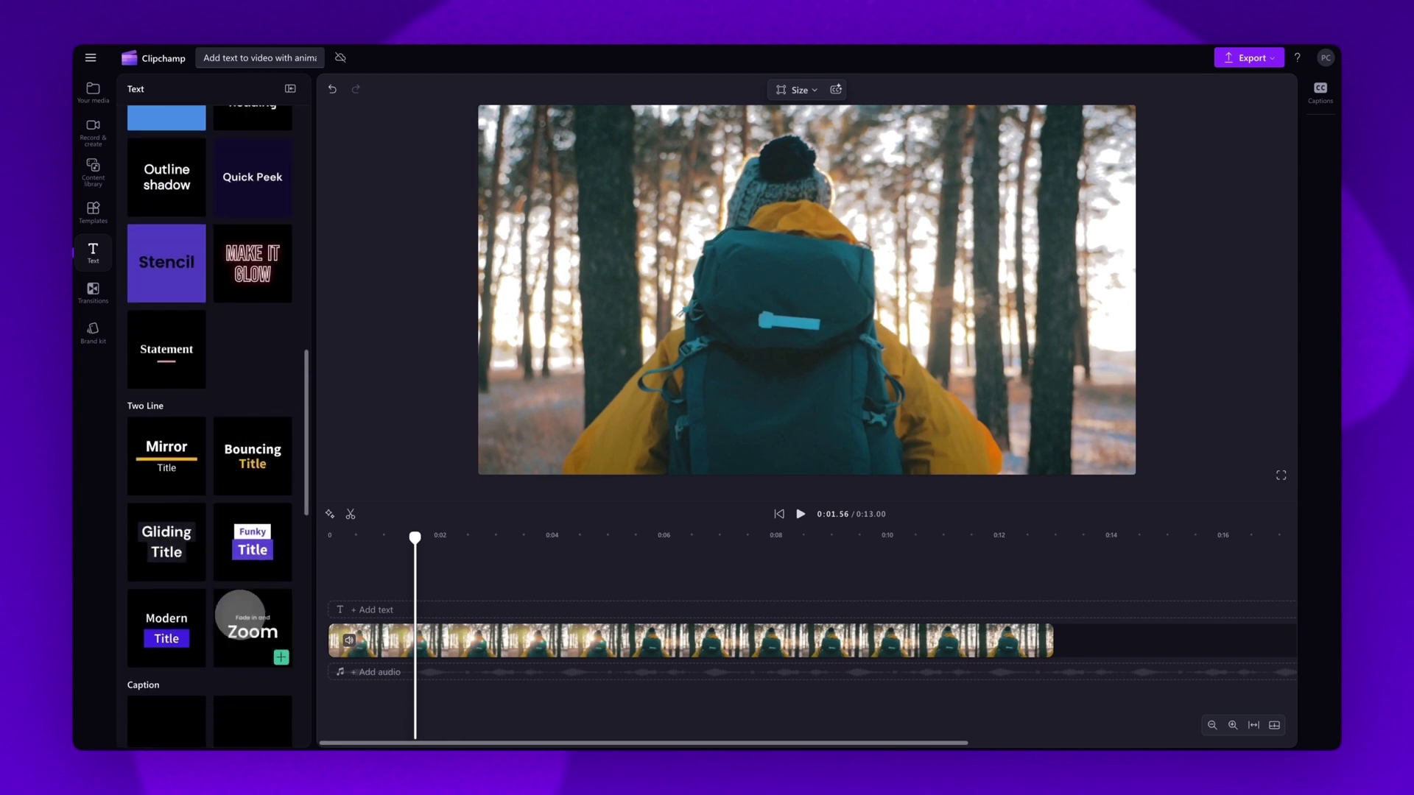
{"action": "scroll", "coordinate": [300, 611], "scroll_direction": "down", "scroll_amount": 5}
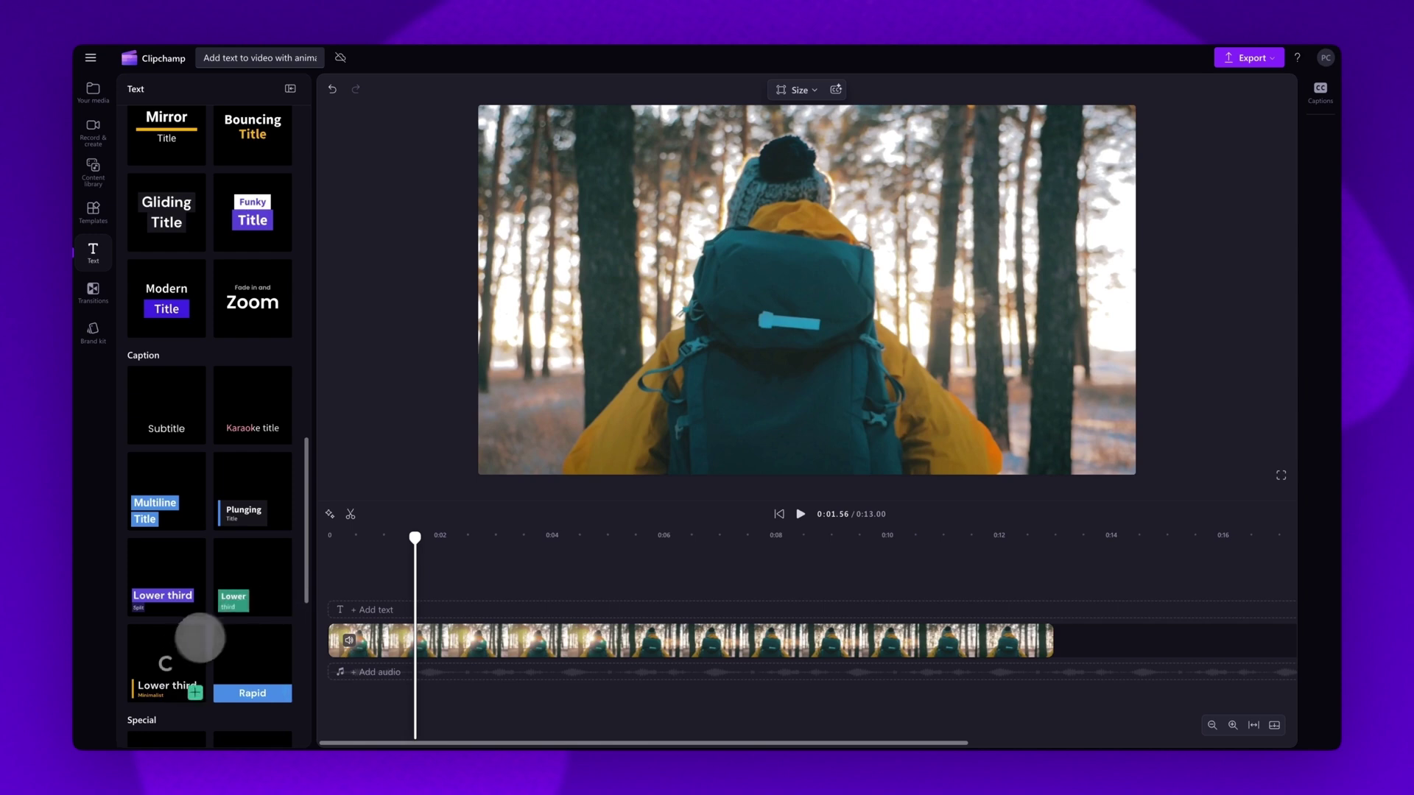
{"action": "scroll", "coordinate": [298, 647], "scroll_direction": "up", "scroll_amount": 10}
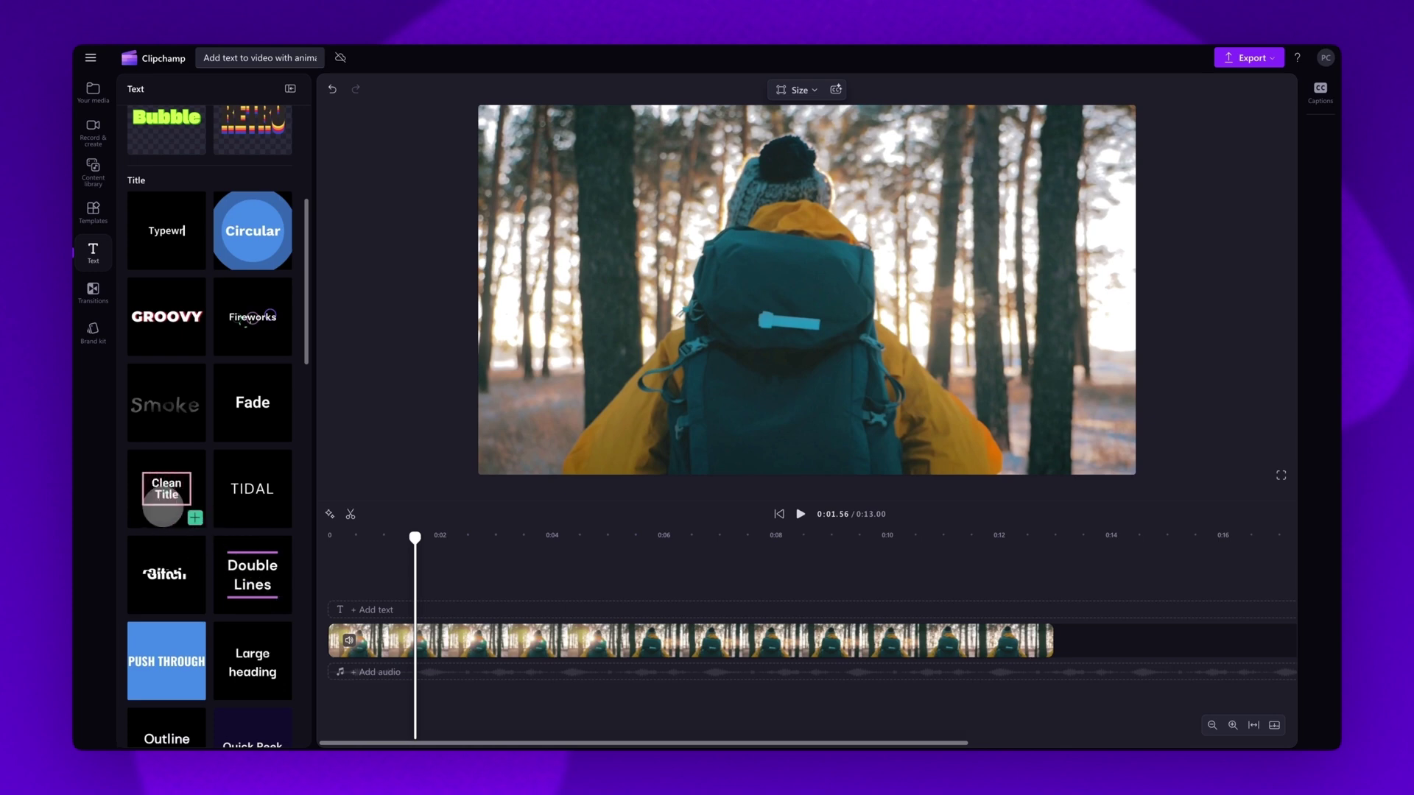
Add a Clean Title text clip and stretch it to end at 0:12.96.
{"action": "left_click_drag", "start_coordinate": [163, 508], "coordinate": [354, 609]}
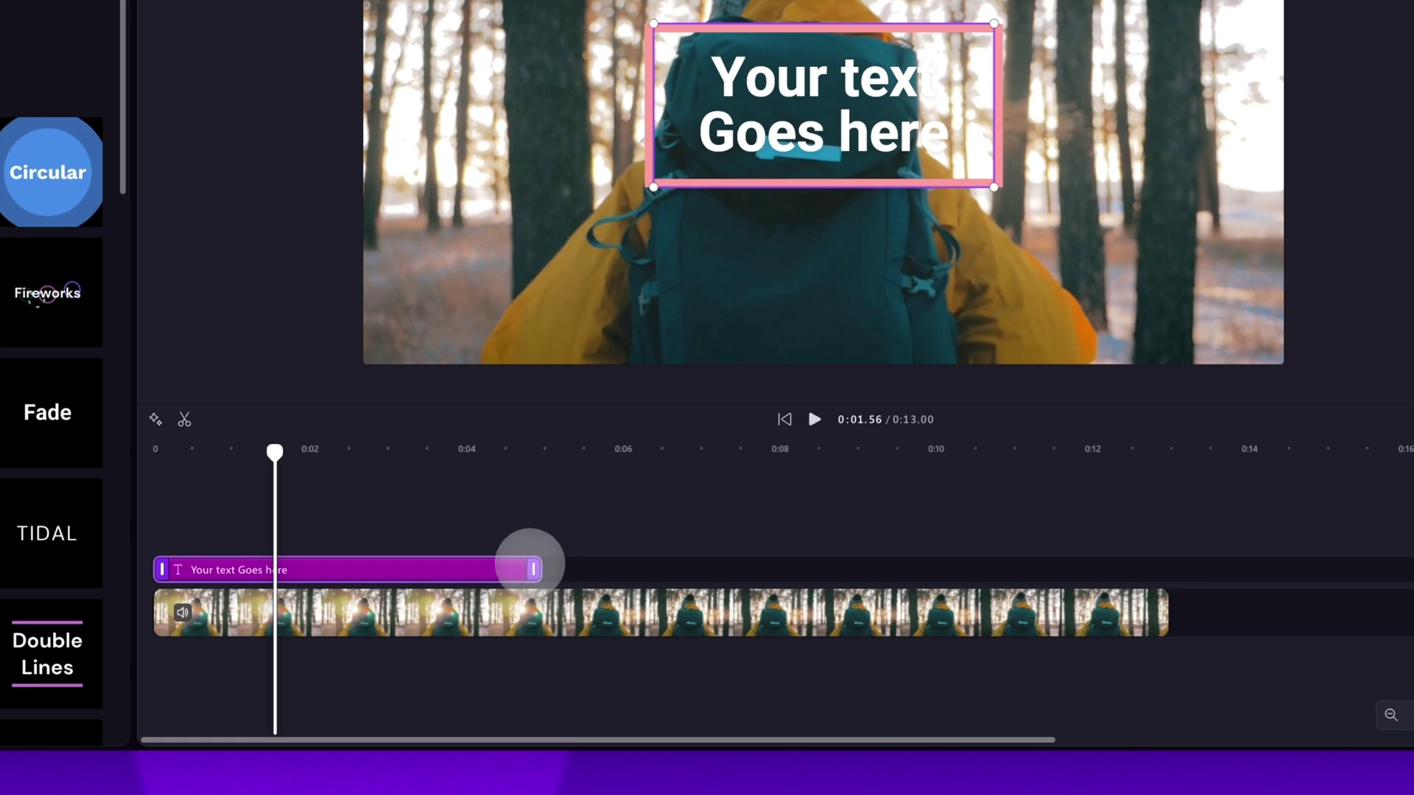
{"action": "left_click_drag", "start_coordinate": [529, 569], "coordinate": [1159, 570]}
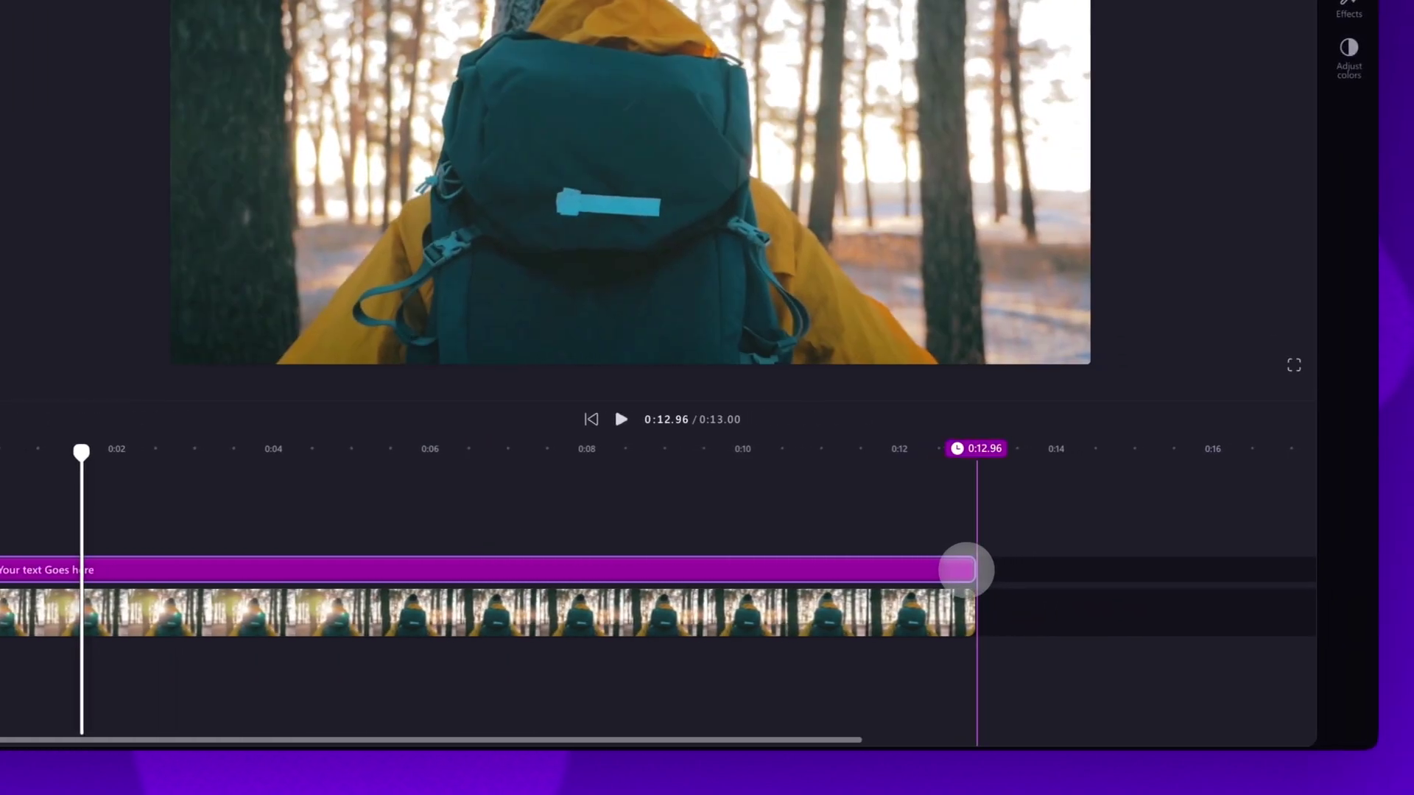
{"action": "left_click_drag", "start_coordinate": [966, 569], "coordinate": [966, 571]}
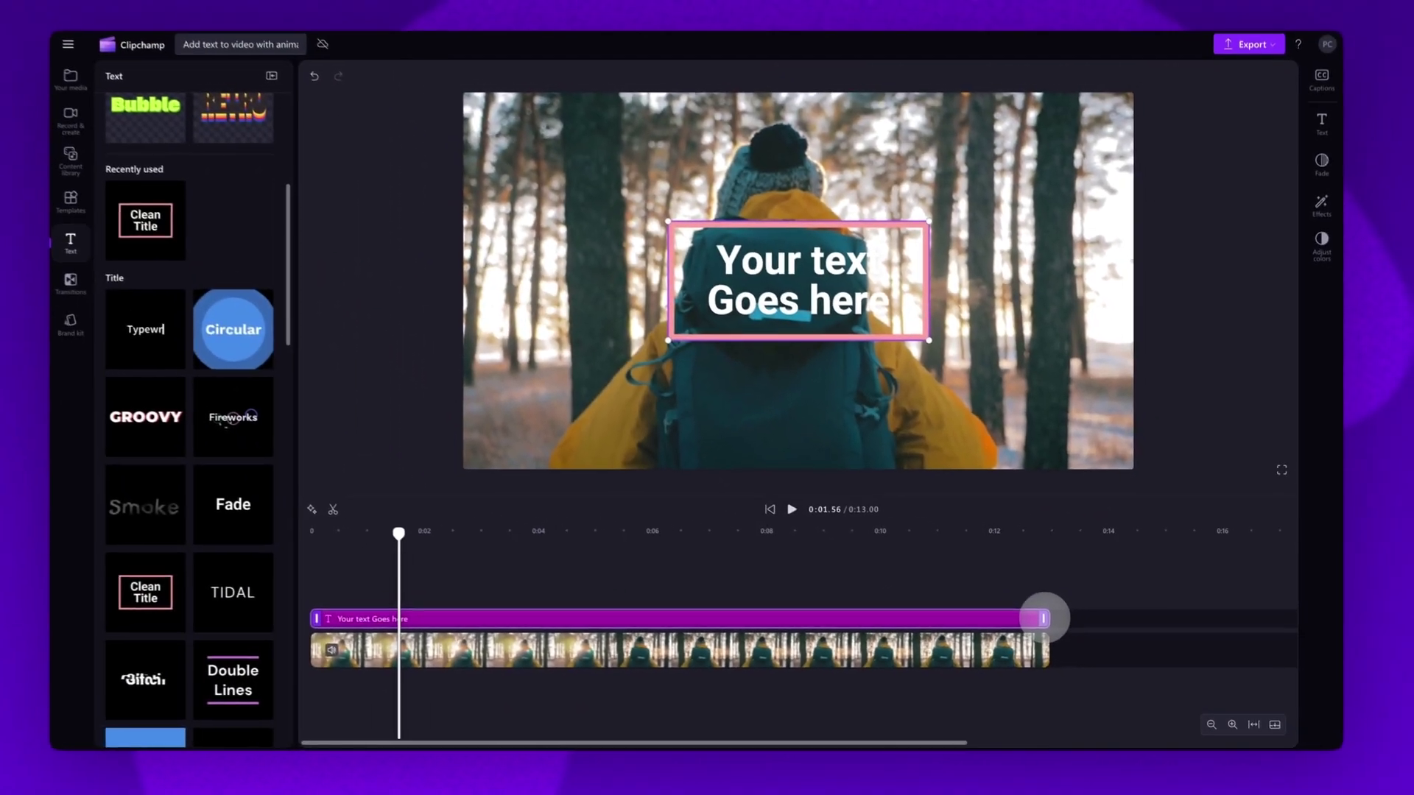
Play the title from the start, pausing at 0:03.06.
{"action": "left_click", "coordinate": [769, 508]}
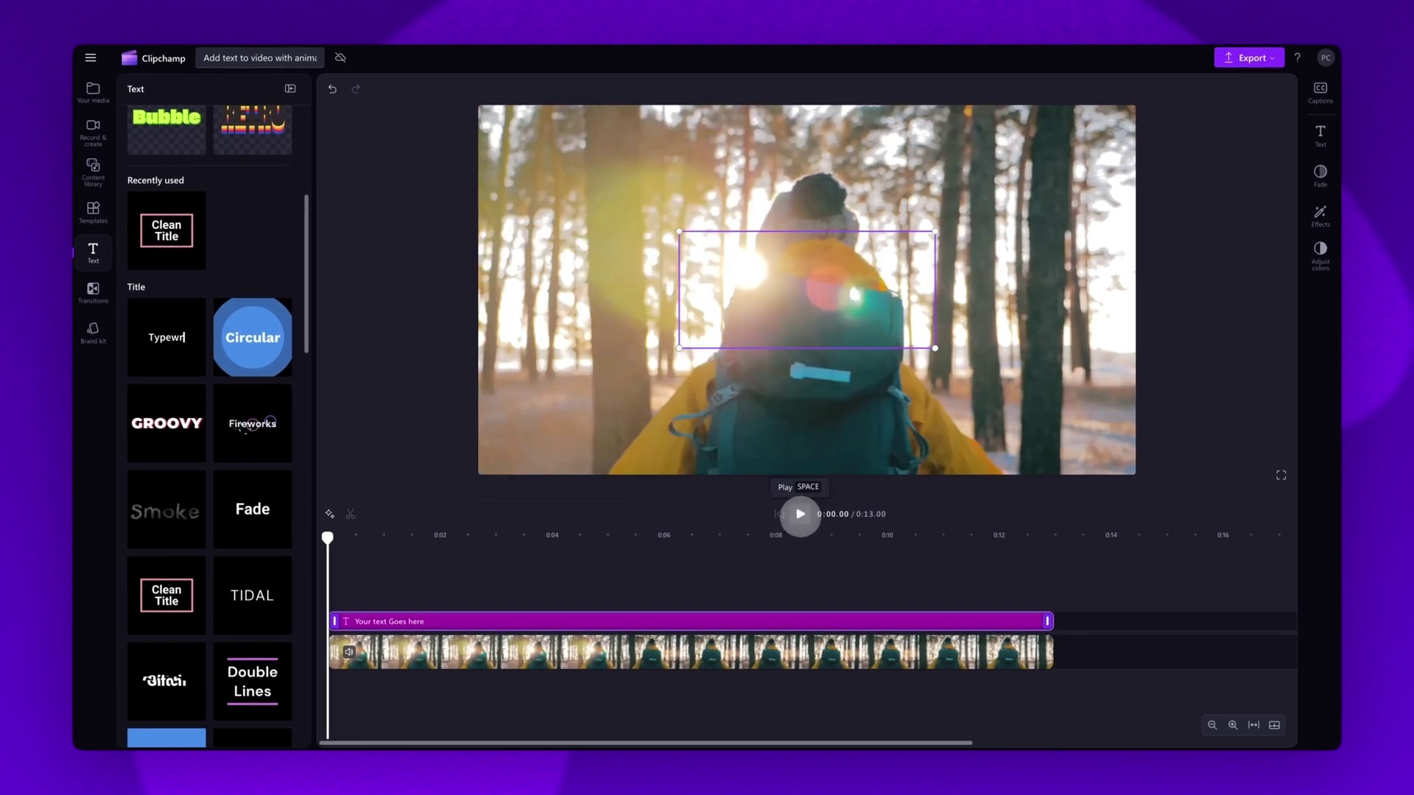
{"action": "left_click", "coordinate": [800, 515]}
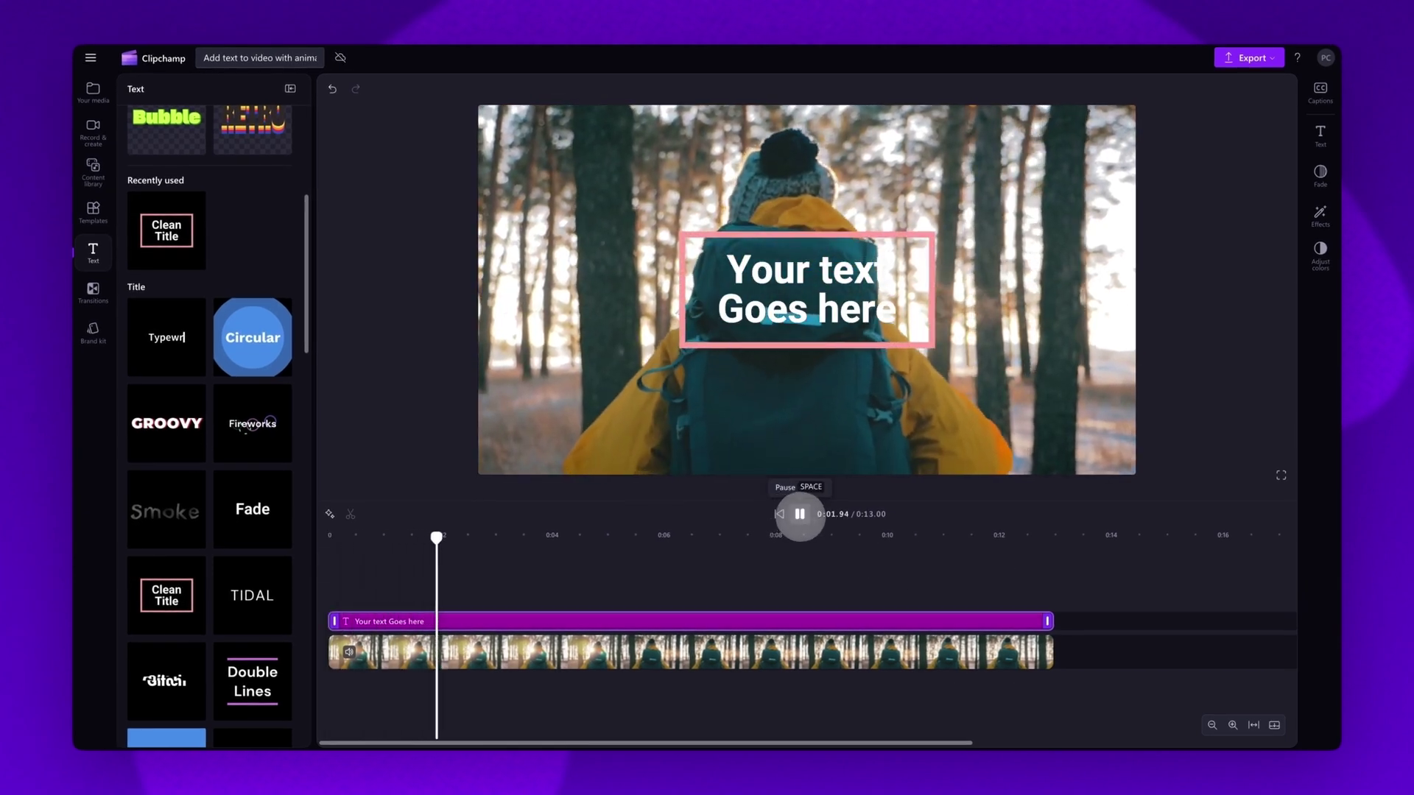
{"action": "left_click", "coordinate": [799, 514]}
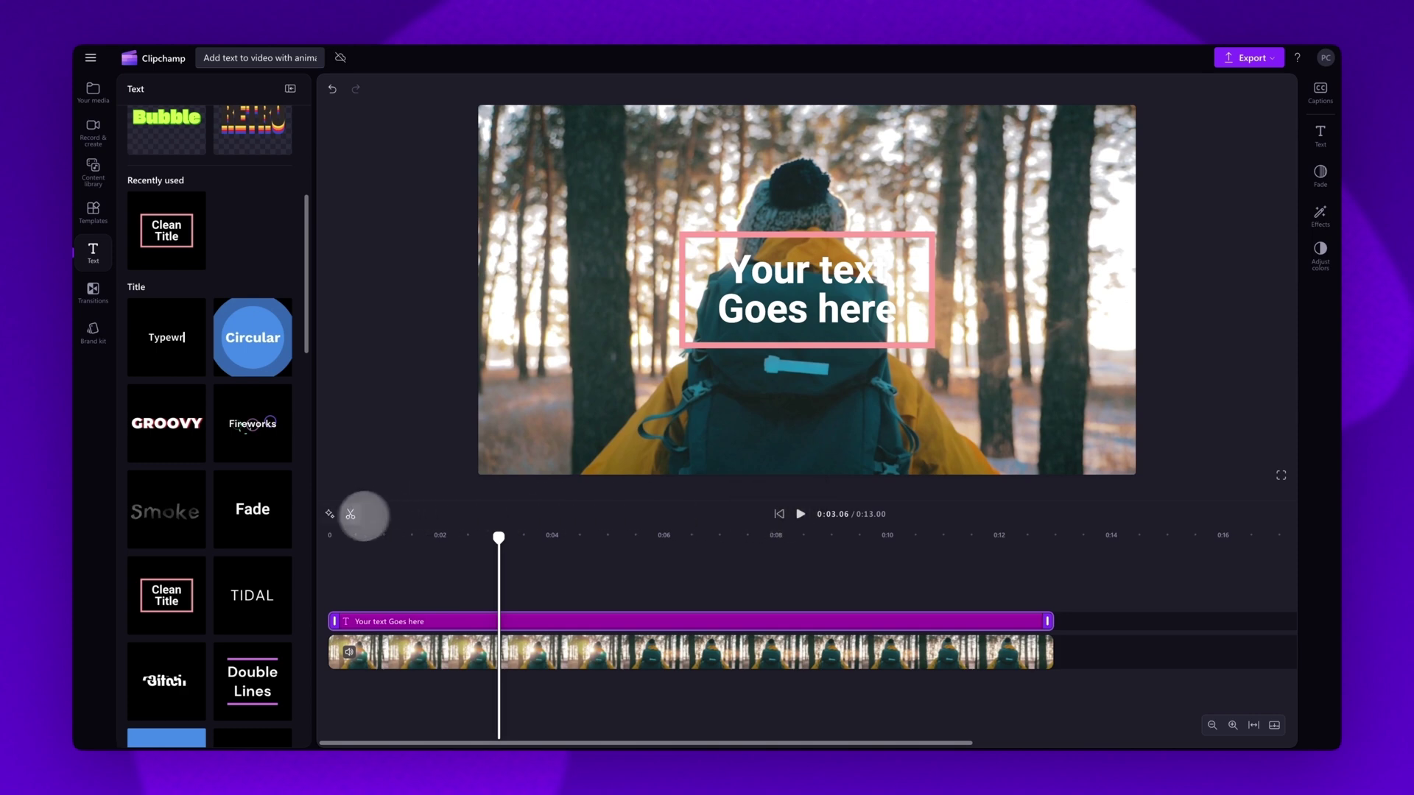
{"action": "scroll", "coordinate": [296, 535], "scroll_direction": "down", "scroll_amount": 9}
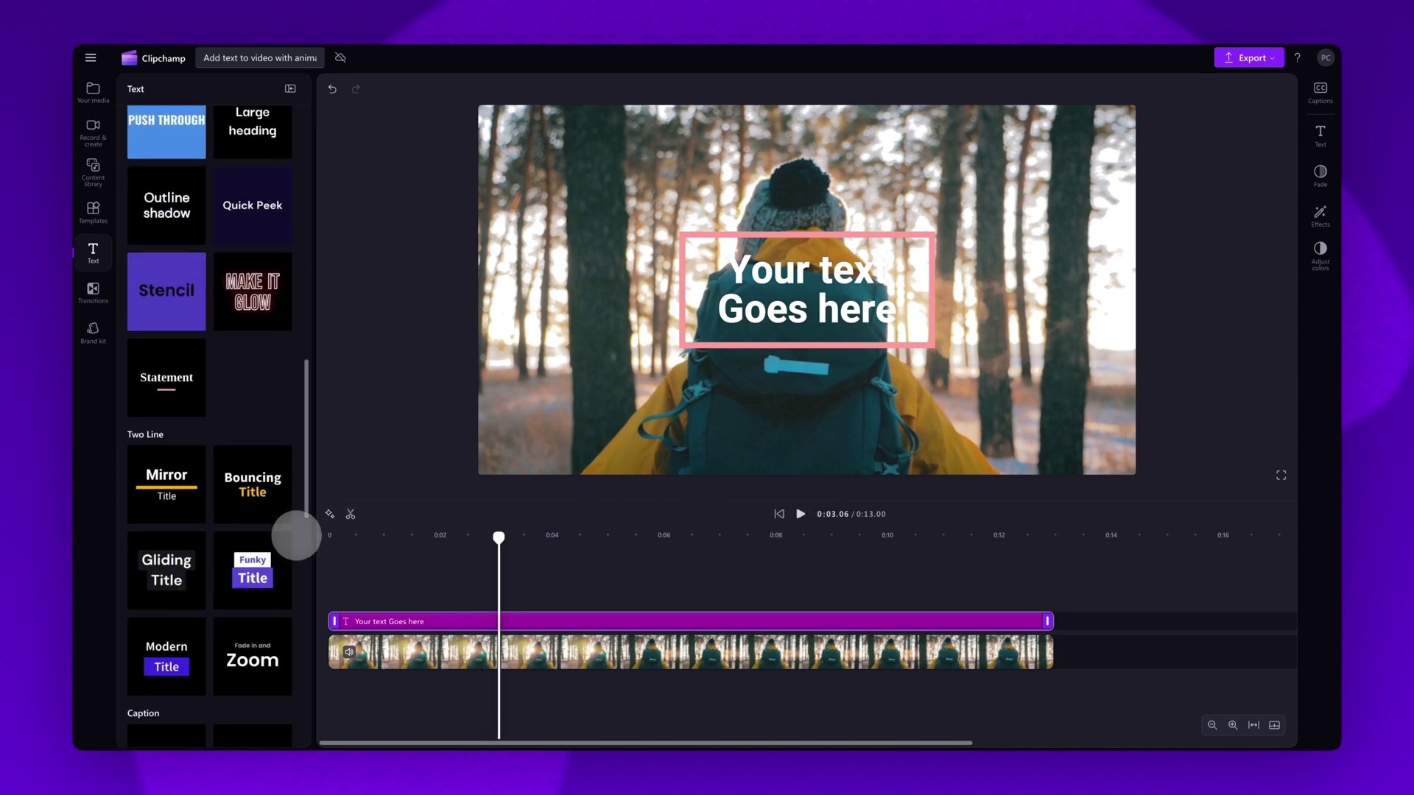
Swap the text clip for Bouncing Title and preview it from the start.
{"action": "left_click_drag", "start_coordinate": [239, 486], "coordinate": [577, 621]}
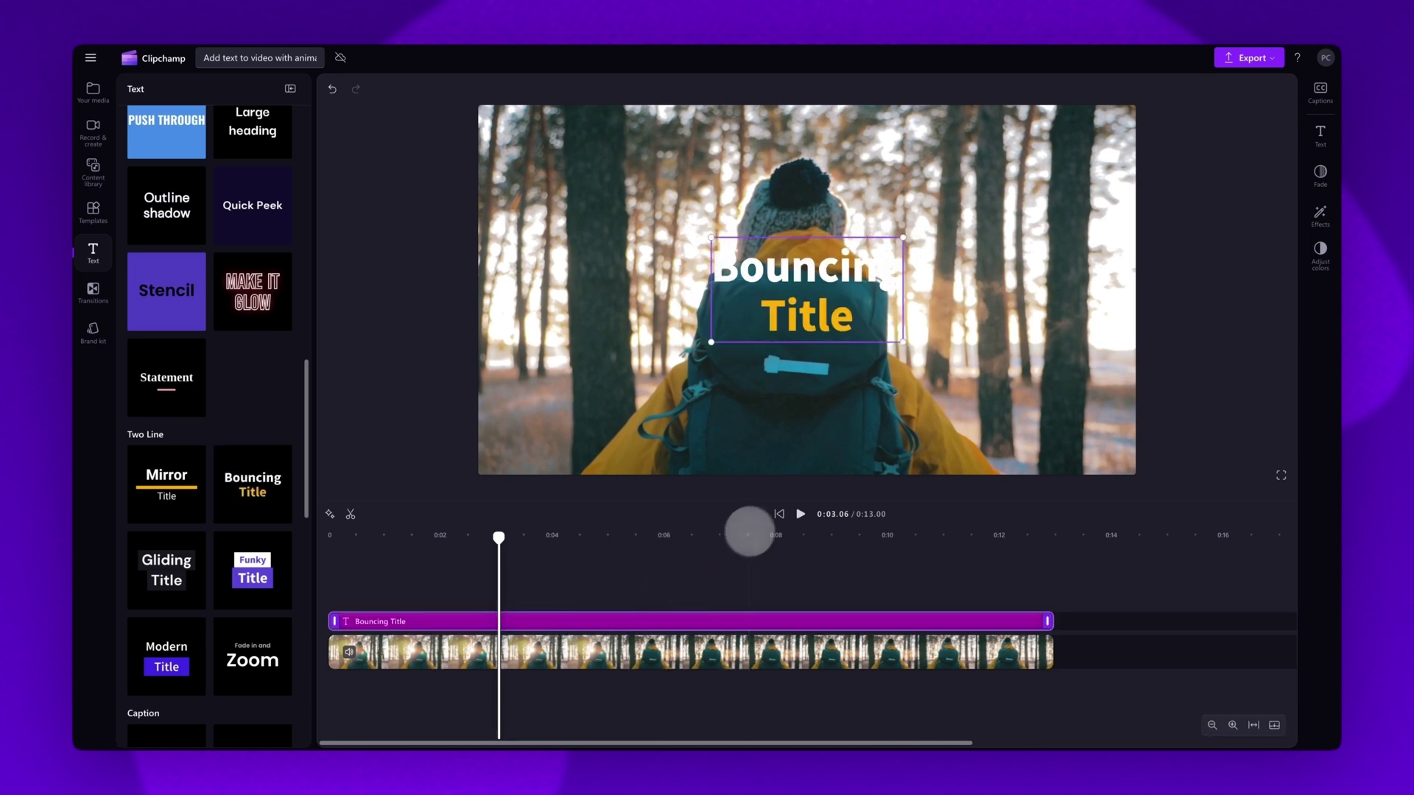
{"action": "left_click", "coordinate": [770, 513]}
{"action": "left_click", "coordinate": [799, 514]}
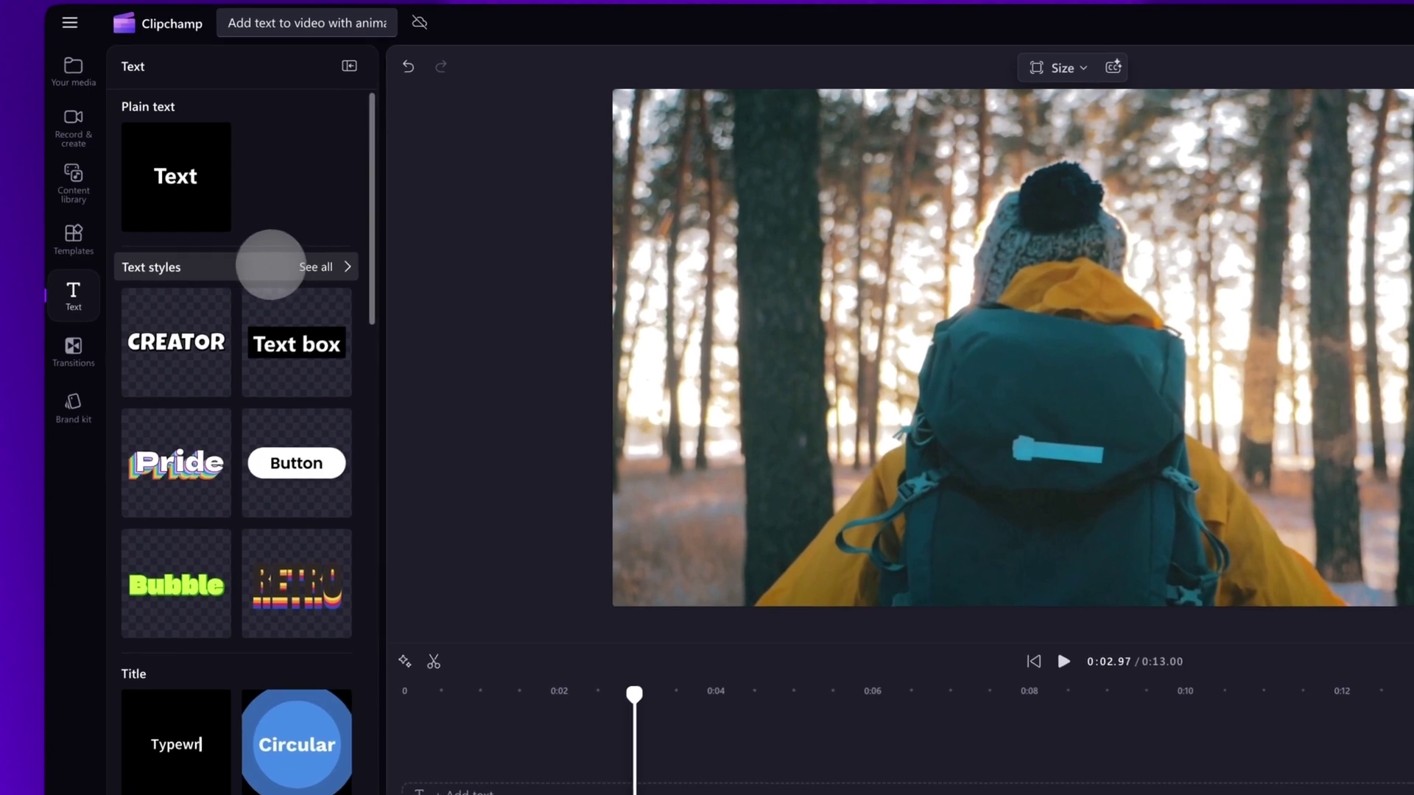
Add the CREATOR text style to the text track and extend it to about 0:12.96.
{"action": "left_click", "coordinate": [317, 267]}
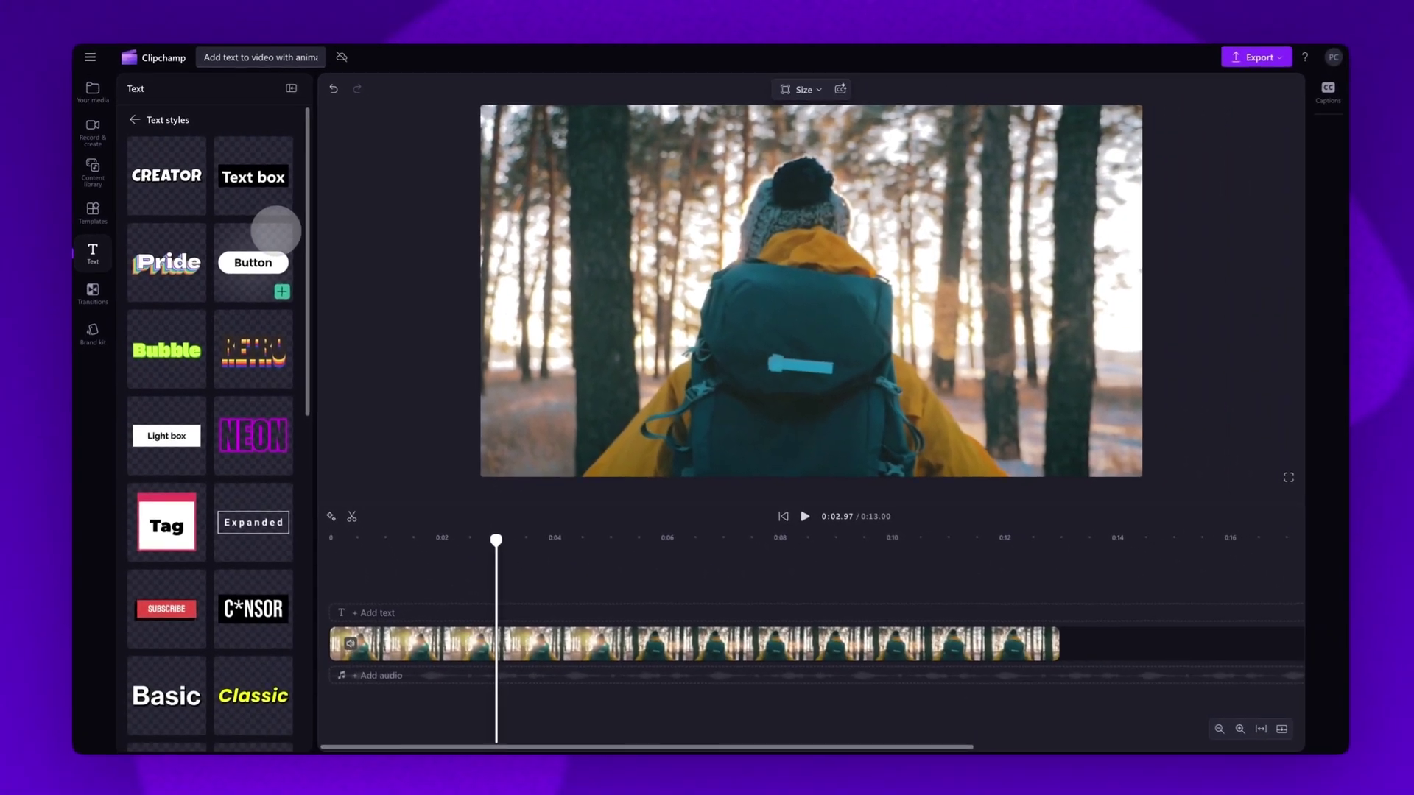
{"action": "scroll", "coordinate": [297, 244], "scroll_direction": "down", "scroll_amount": 8}
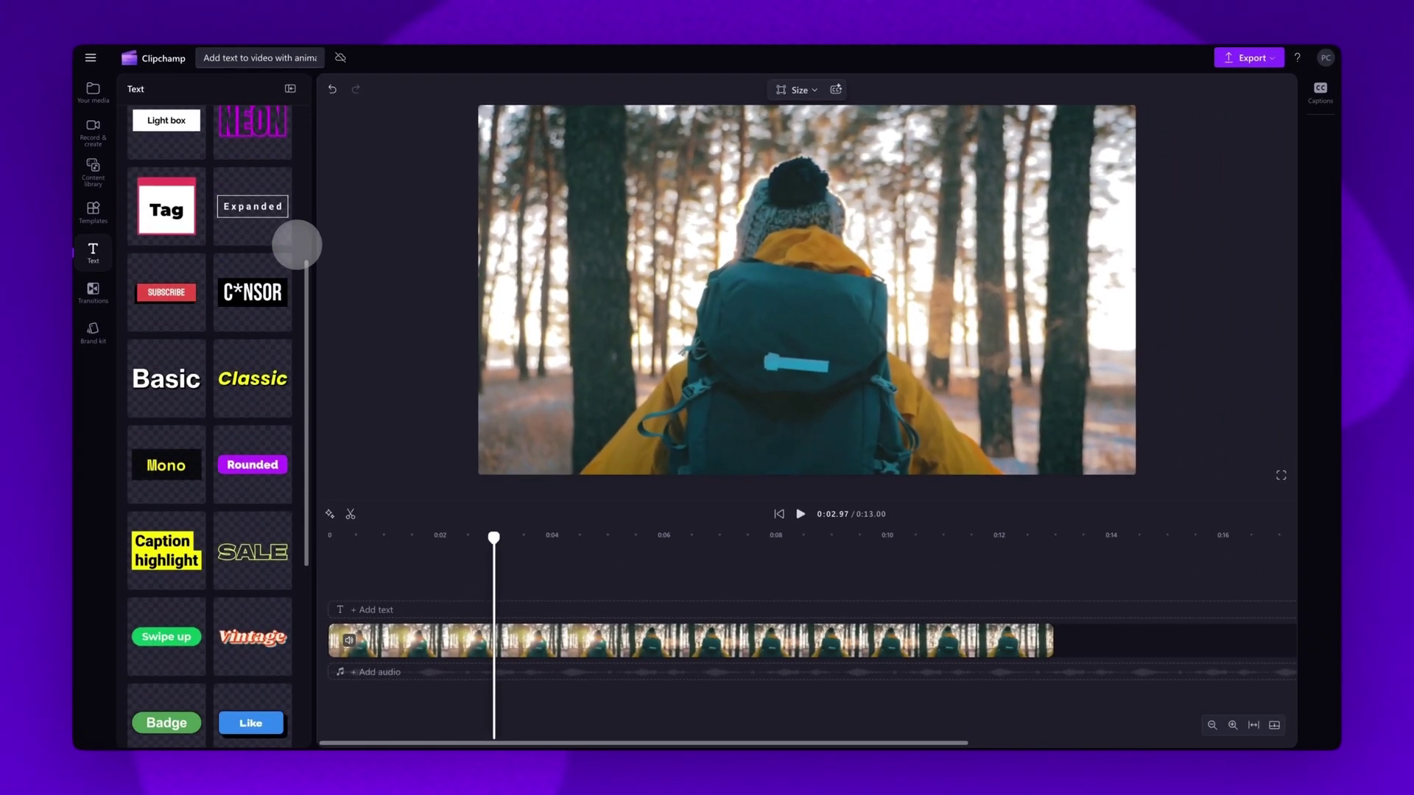
{"action": "scroll", "coordinate": [297, 244], "scroll_direction": "down", "scroll_amount": 1}
{"action": "scroll", "coordinate": [297, 244], "scroll_direction": "up", "scroll_amount": 6}
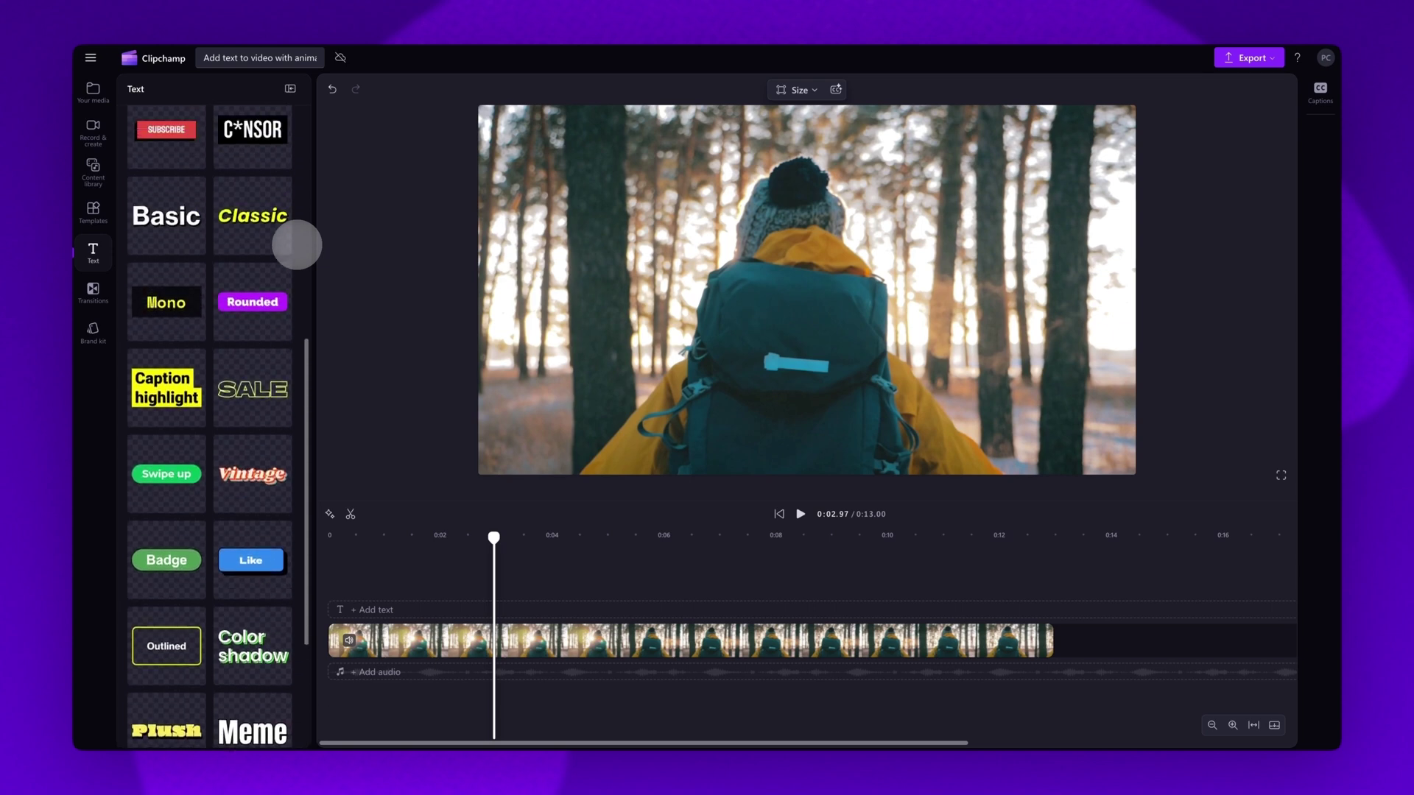
{"action": "scroll", "coordinate": [296, 244], "scroll_direction": "up", "scroll_amount": 2}
{"action": "mouse_move", "coordinate": [194, 199]}
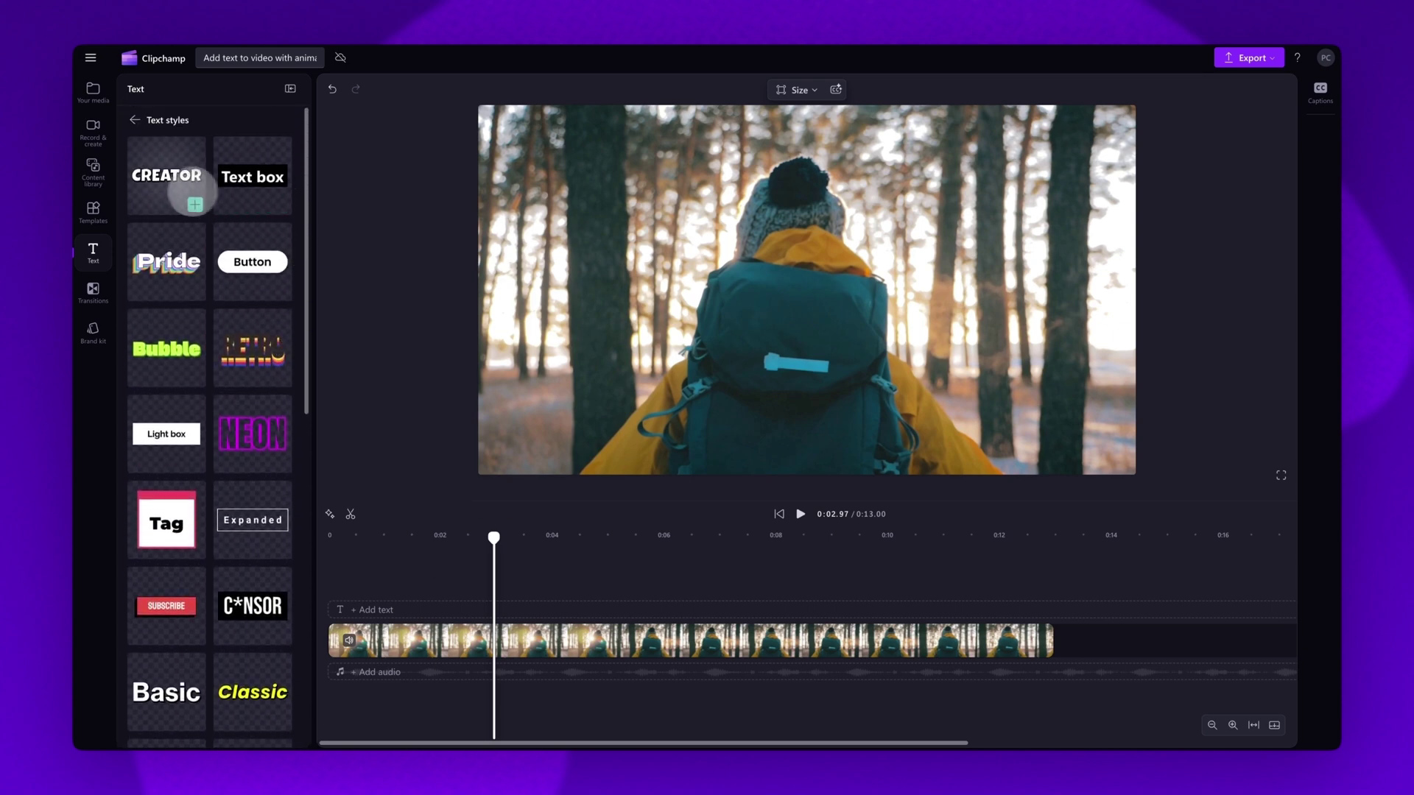
{"action": "left_click_drag", "start_coordinate": [168, 193], "coordinate": [357, 609]}
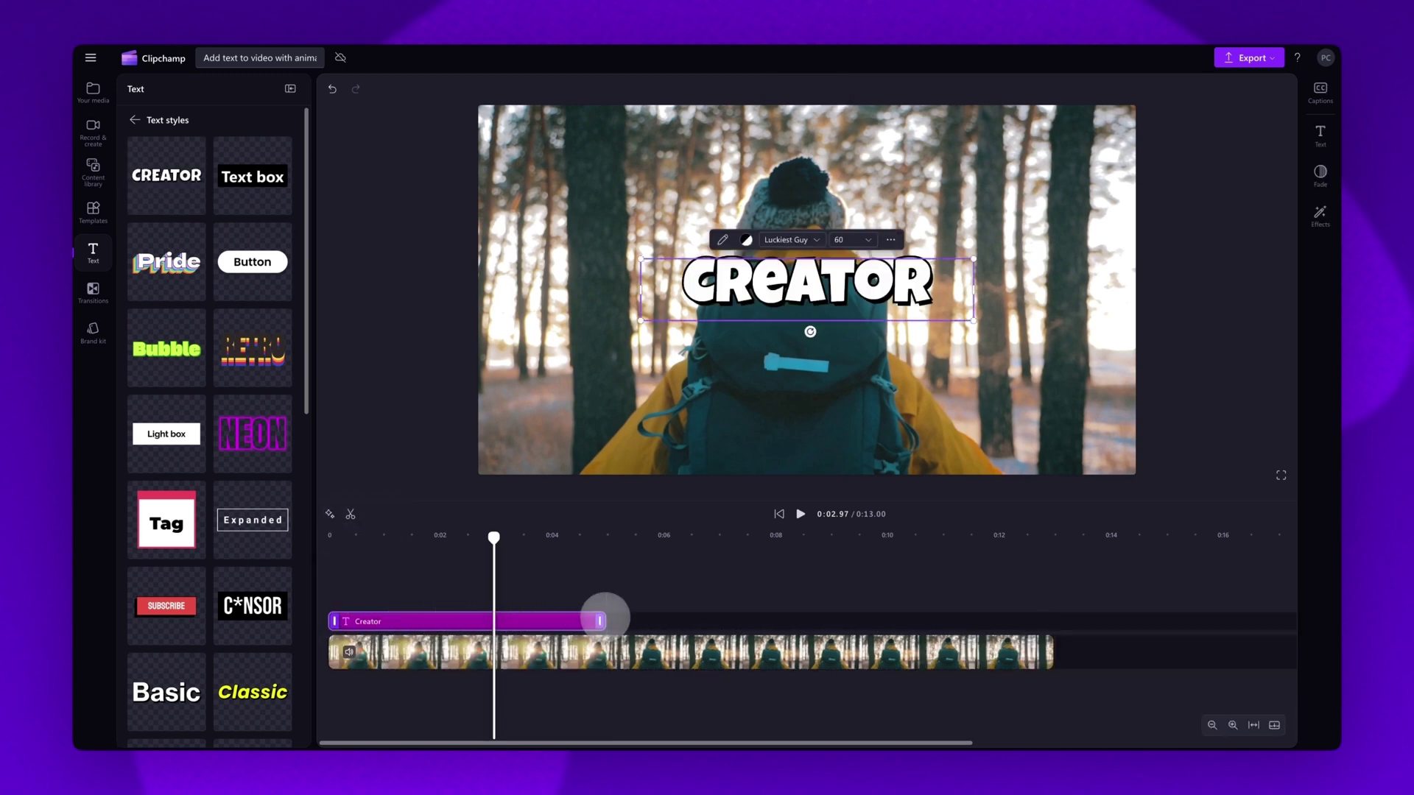
{"action": "left_click_drag", "start_coordinate": [605, 617], "coordinate": [1048, 614]}
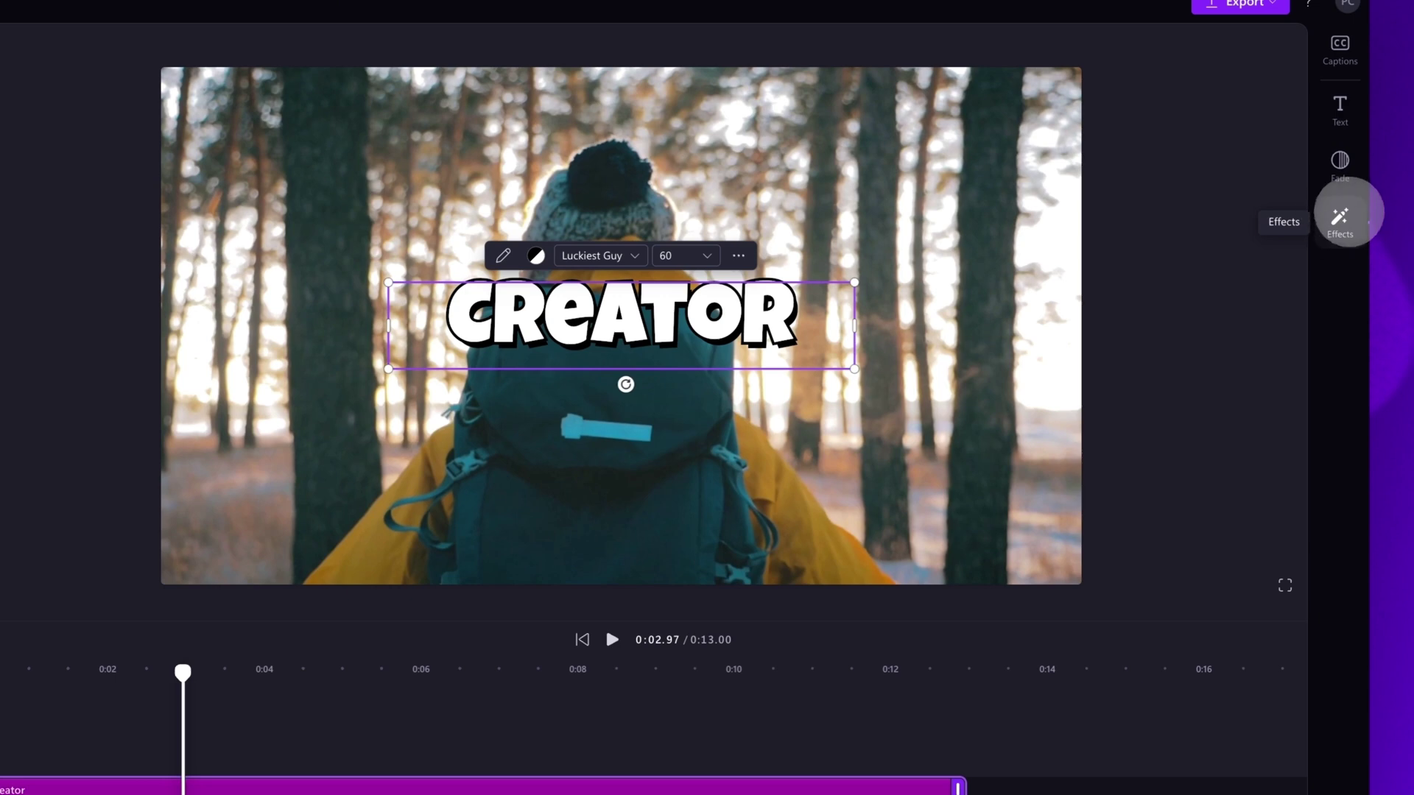
Apply the Pulse effect to the CREATOR title and preview it from the start.
{"action": "left_click", "coordinate": [1340, 215]}
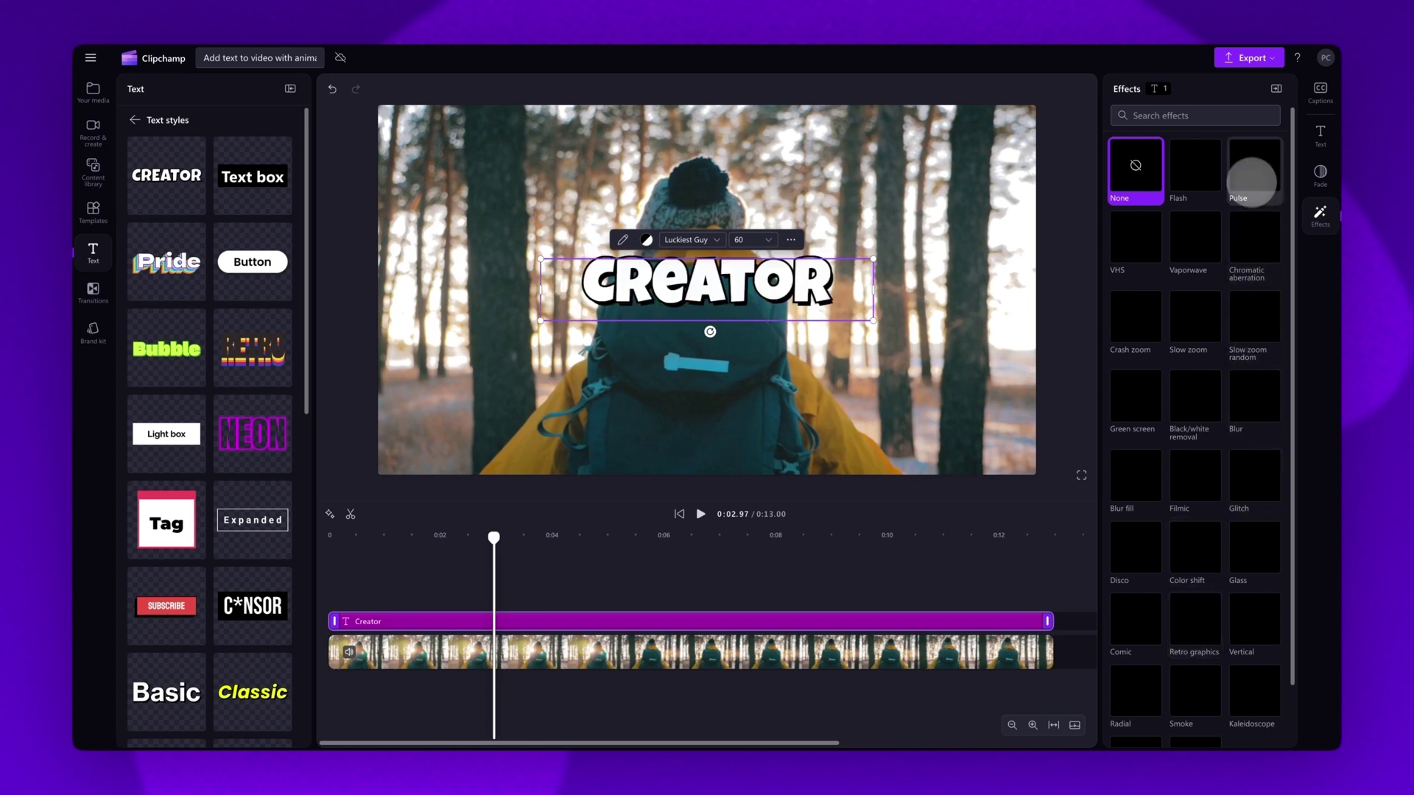
{"action": "left_click", "coordinate": [1252, 166]}
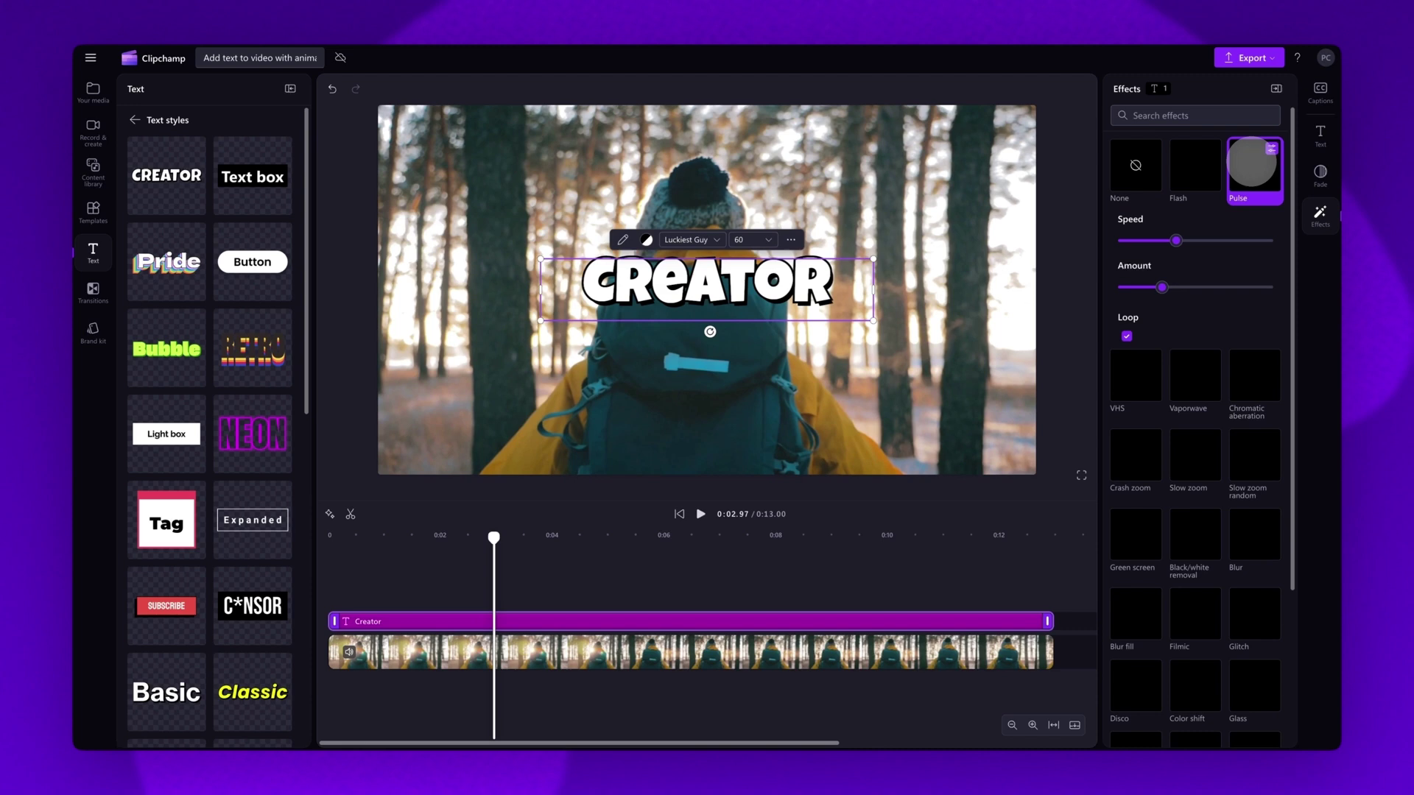
{"action": "left_click", "coordinate": [679, 513]}
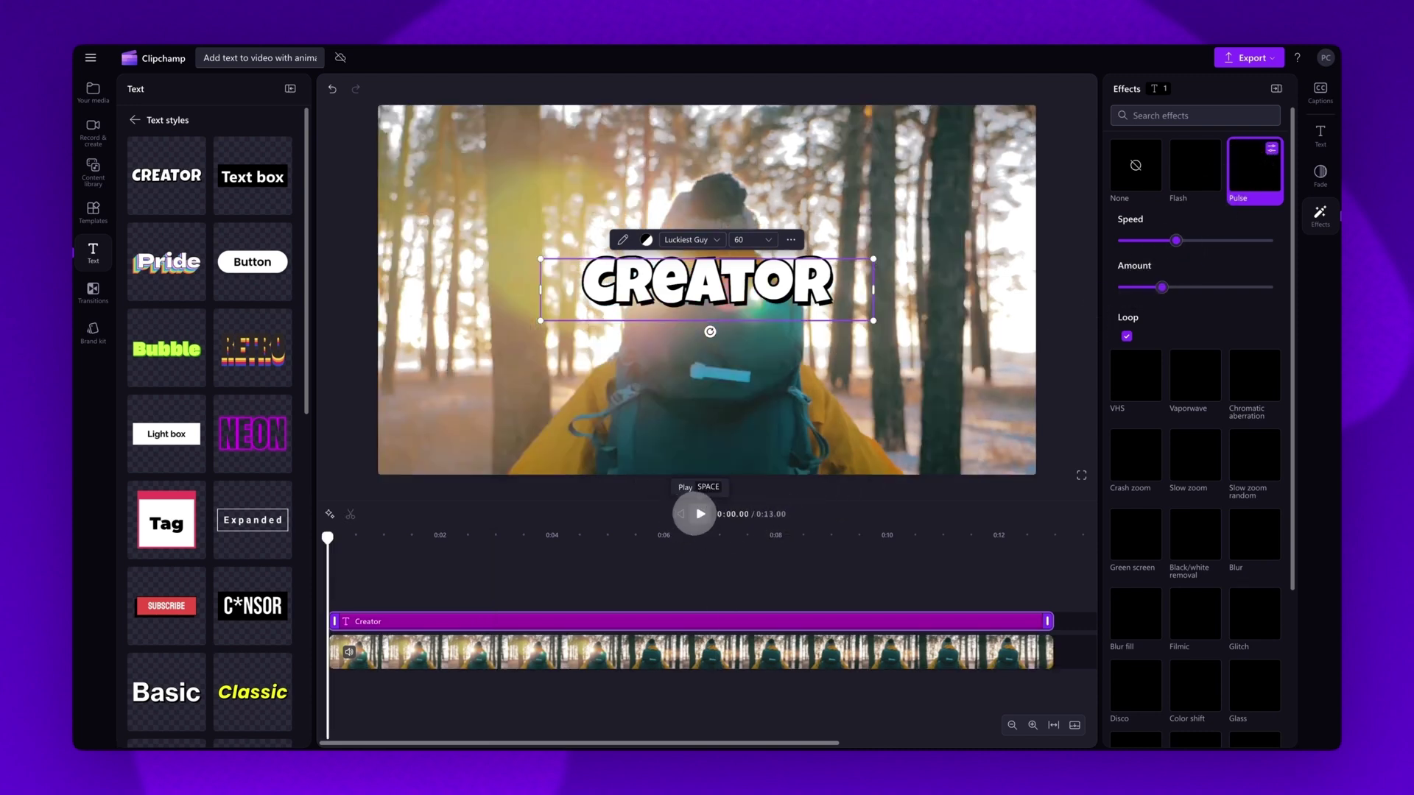
{"action": "left_click", "coordinate": [698, 513]}
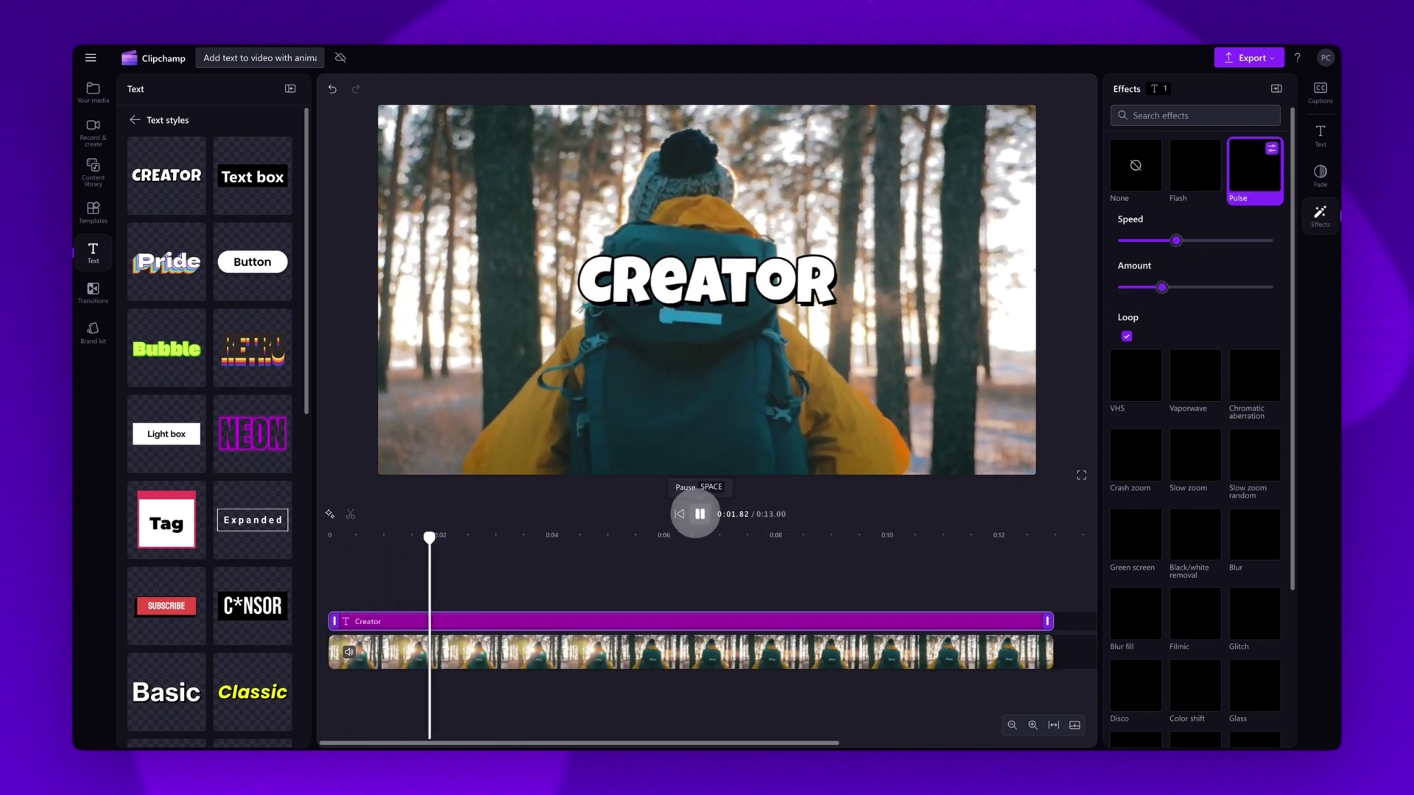
{"action": "left_click", "coordinate": [698, 514]}
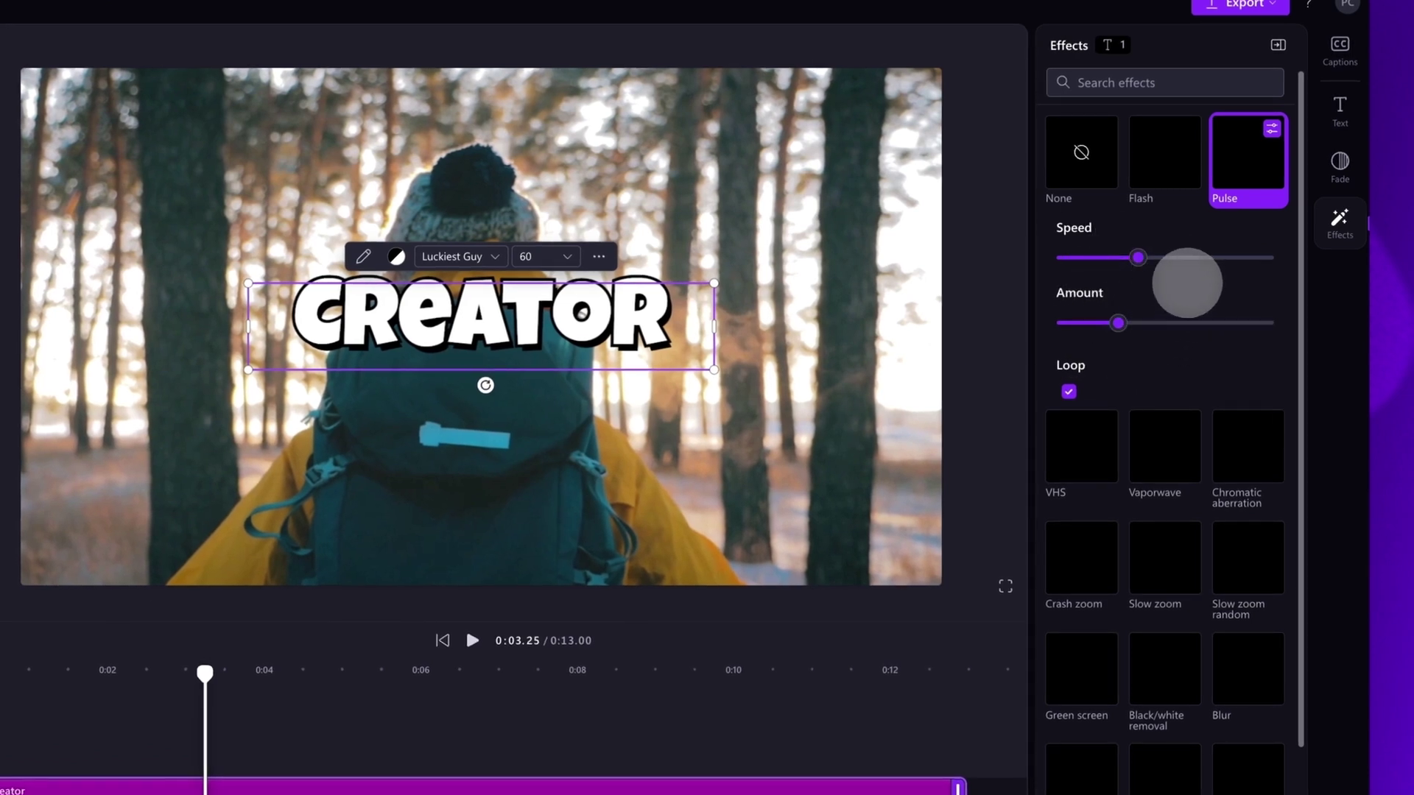
Increase the Pulse speed, lower its amount, and play back to check.
{"action": "left_click_drag", "start_coordinate": [1137, 258], "coordinate": [1197, 257]}
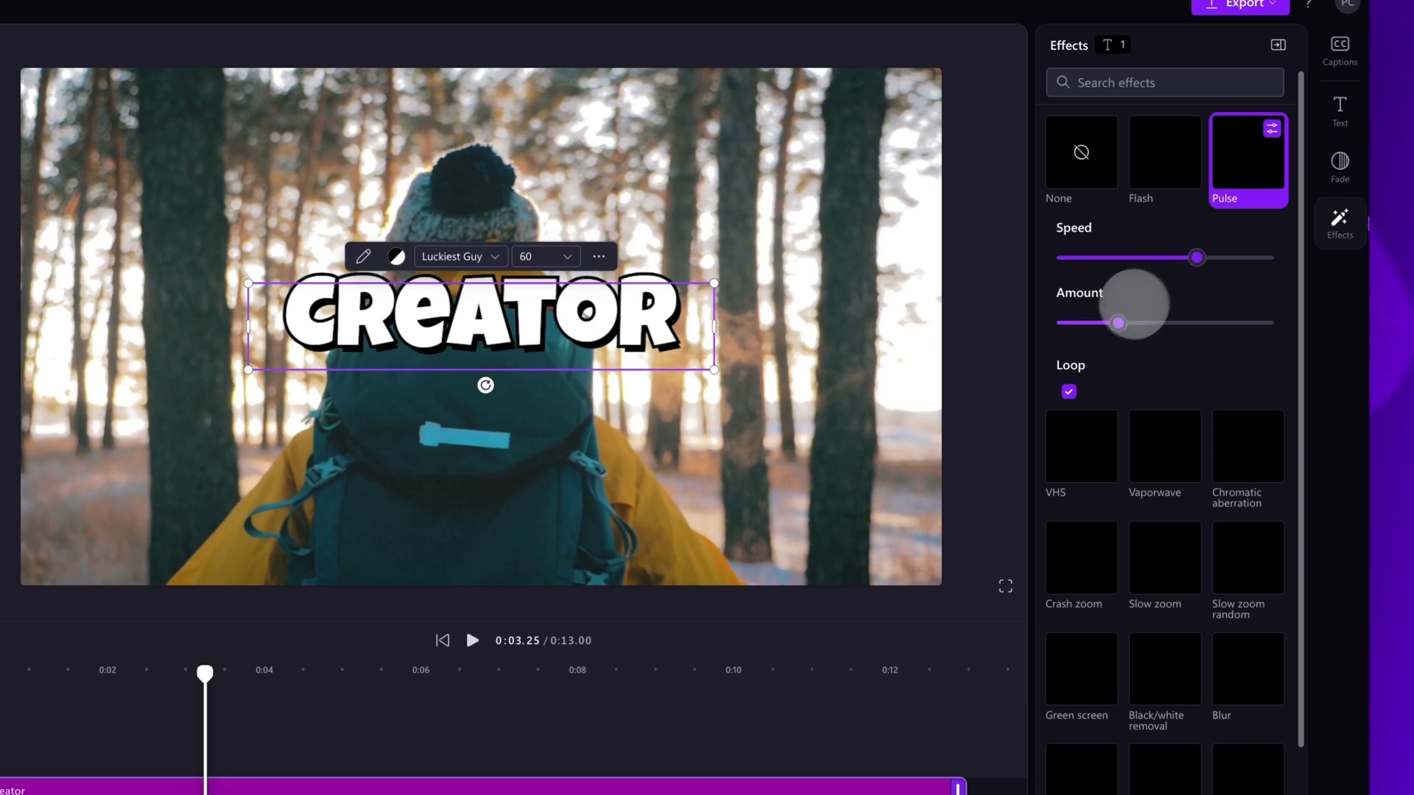
{"action": "mouse_move", "coordinate": [1118, 322]}
{"action": "left_mouse_down"}
{"action": "mouse_move", "coordinate": [1186, 322]}
{"action": "mouse_move", "coordinate": [1096, 322]}
{"action": "left_mouse_up"}
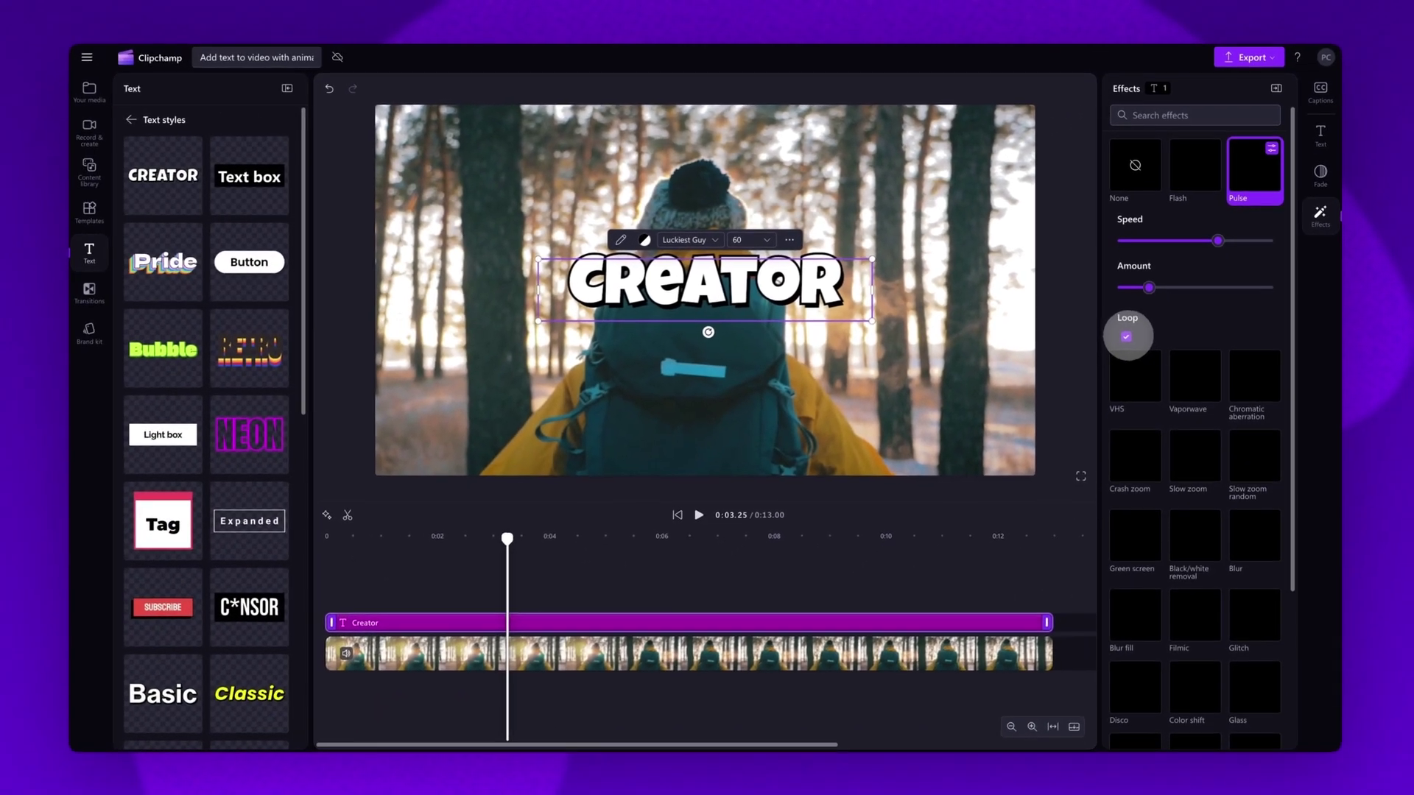
{"action": "left_click", "coordinate": [700, 513]}
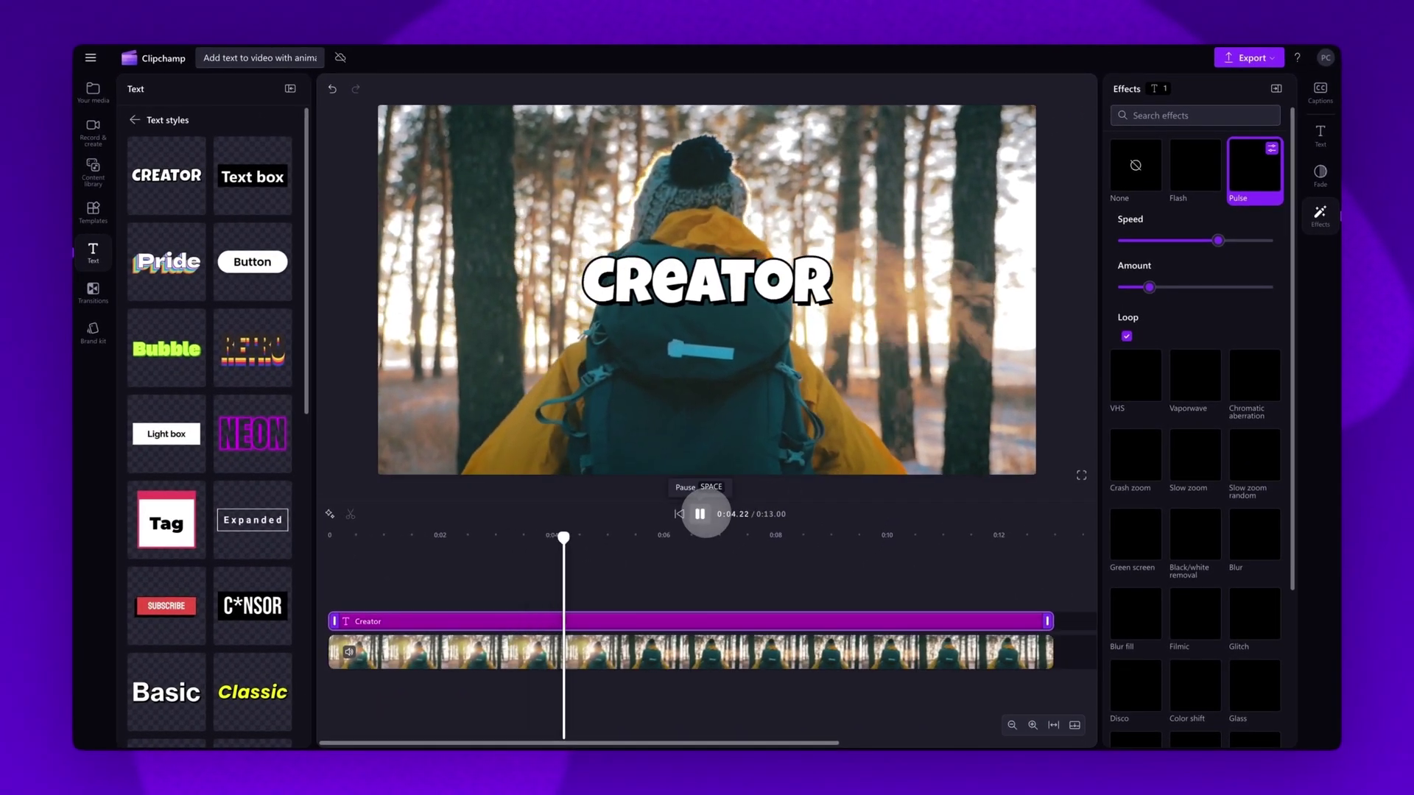
{"action": "left_click", "coordinate": [701, 513]}
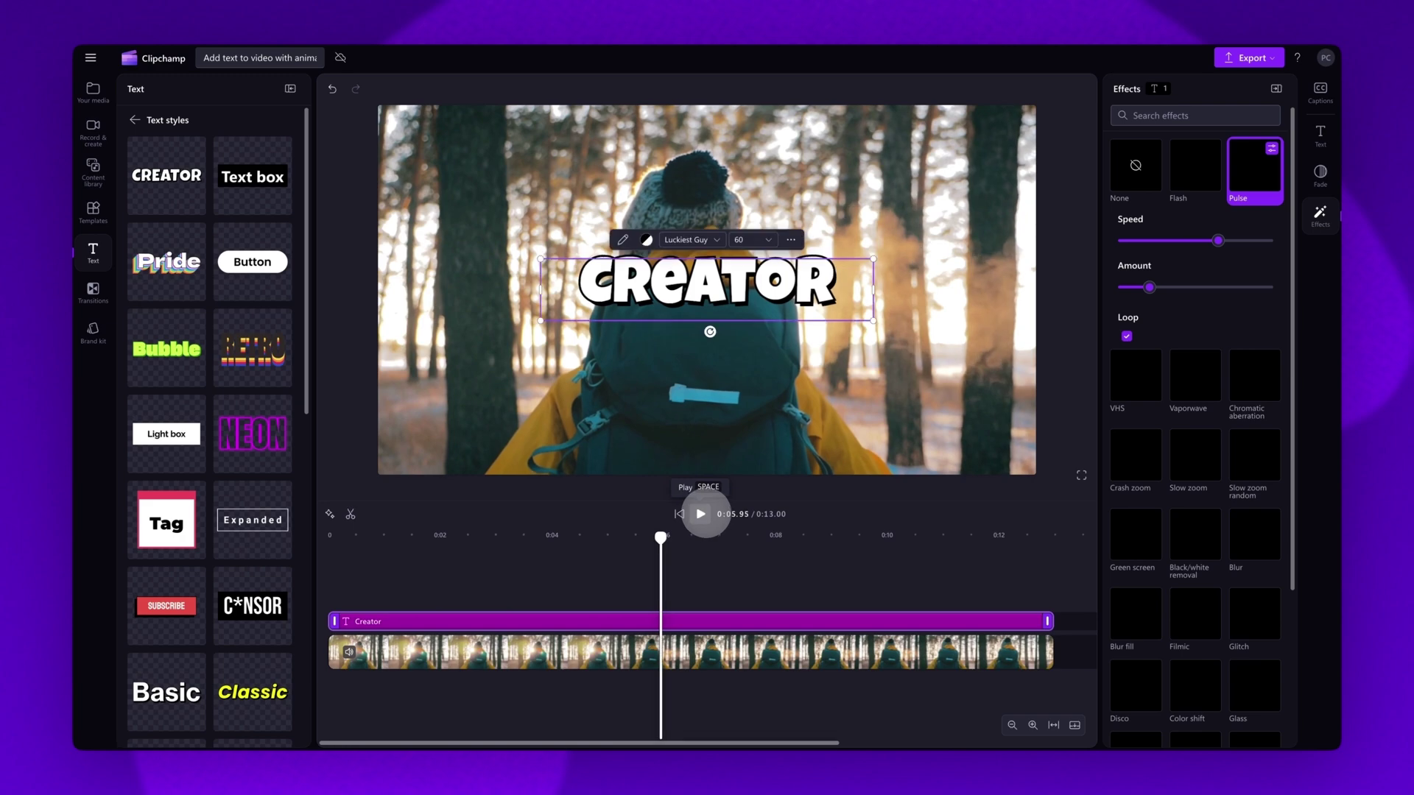
Add the Glitch effect to the title from further down the effects list.
{"action": "scroll", "coordinate": [1283, 579], "scroll_direction": "down", "scroll_amount": 2}
{"action": "scroll", "coordinate": [1281, 579], "scroll_direction": "down", "scroll_amount": 1}
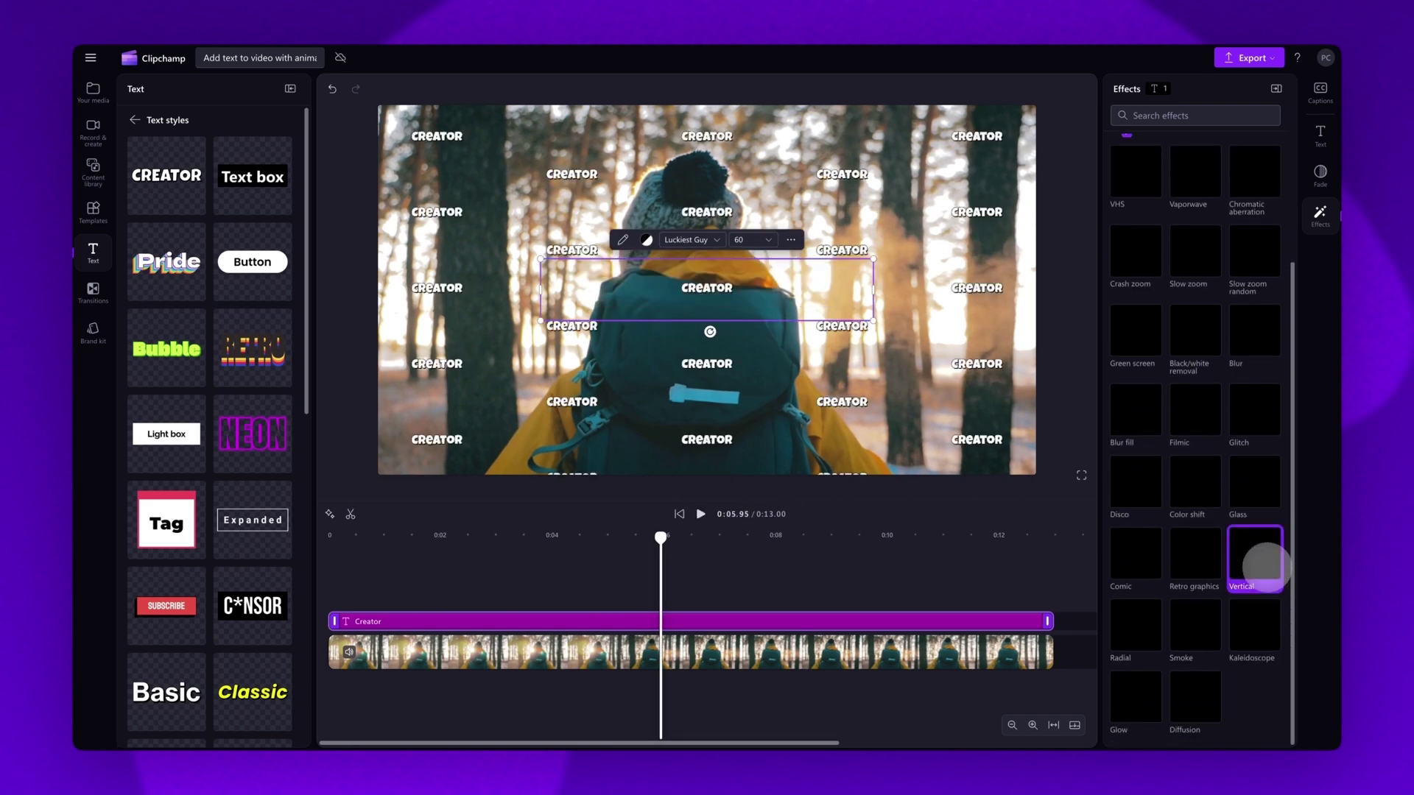
{"action": "left_click", "coordinate": [1256, 410]}
Add the Slow zoom random effect and preview the combined effects from the start.
{"action": "left_click", "coordinate": [1254, 246]}
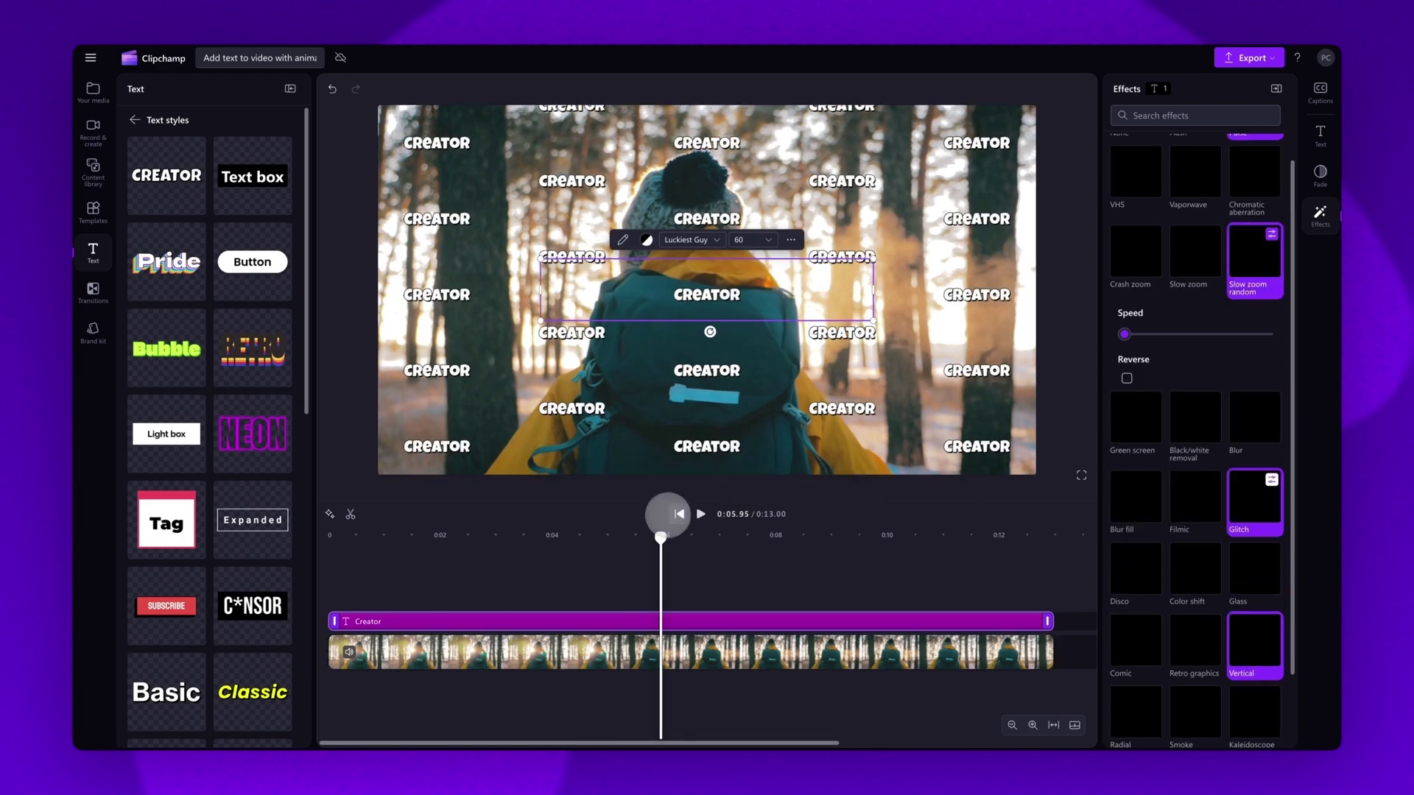
{"action": "left_click", "coordinate": [678, 513]}
{"action": "left_click", "coordinate": [699, 514]}
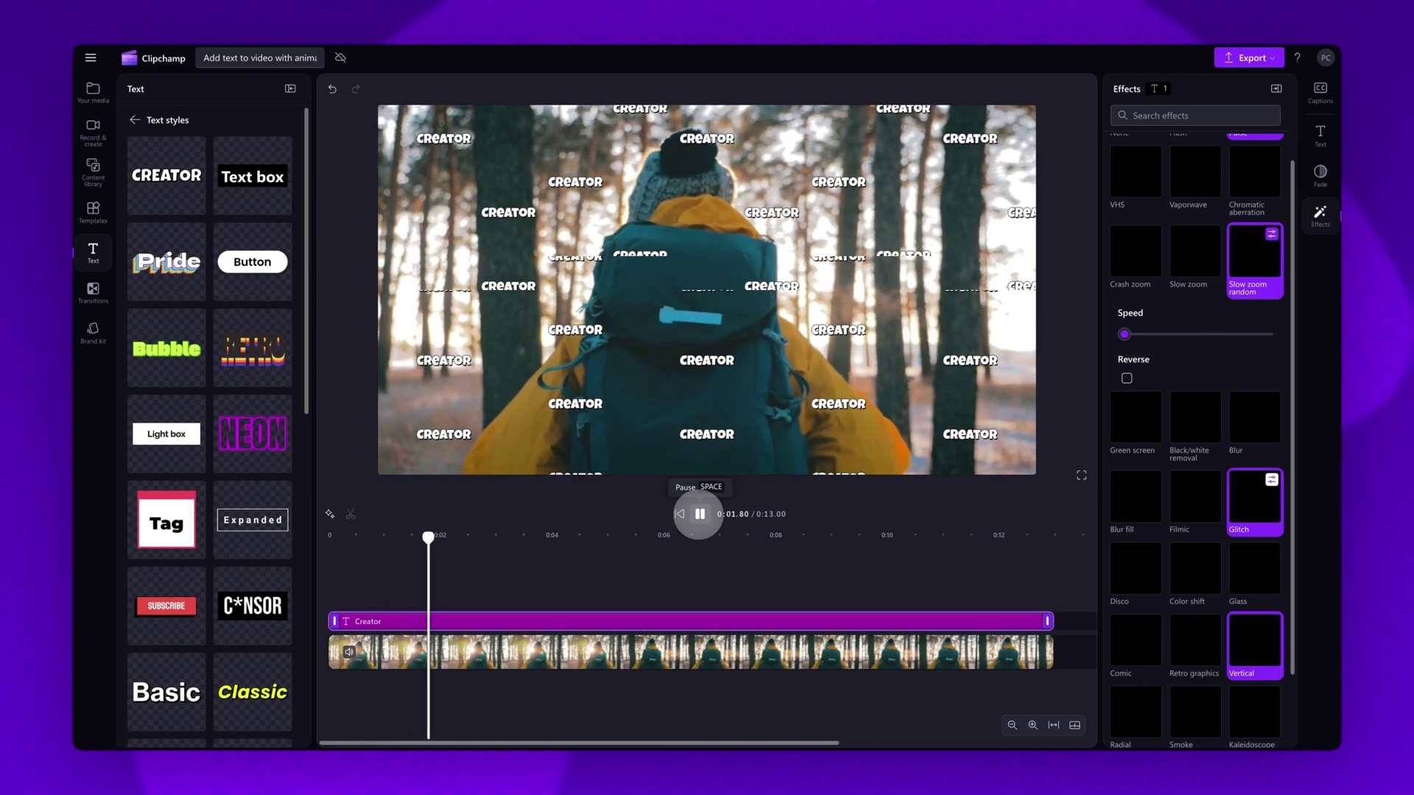
{"action": "left_click", "coordinate": [699, 513]}
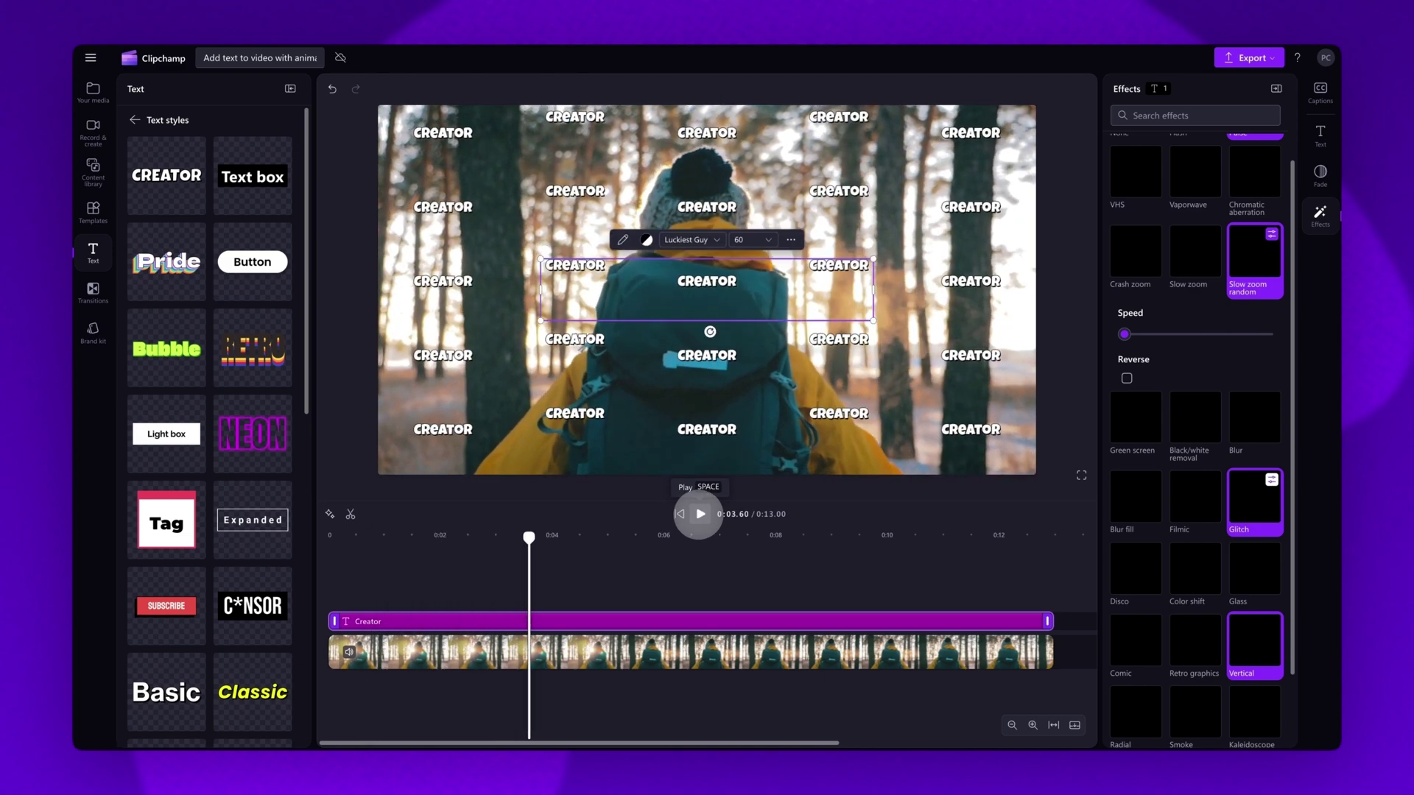
Turn off the Vertical, Glitch and Slow zoom random effects on the title.
{"action": "left_click", "coordinate": [1233, 646]}
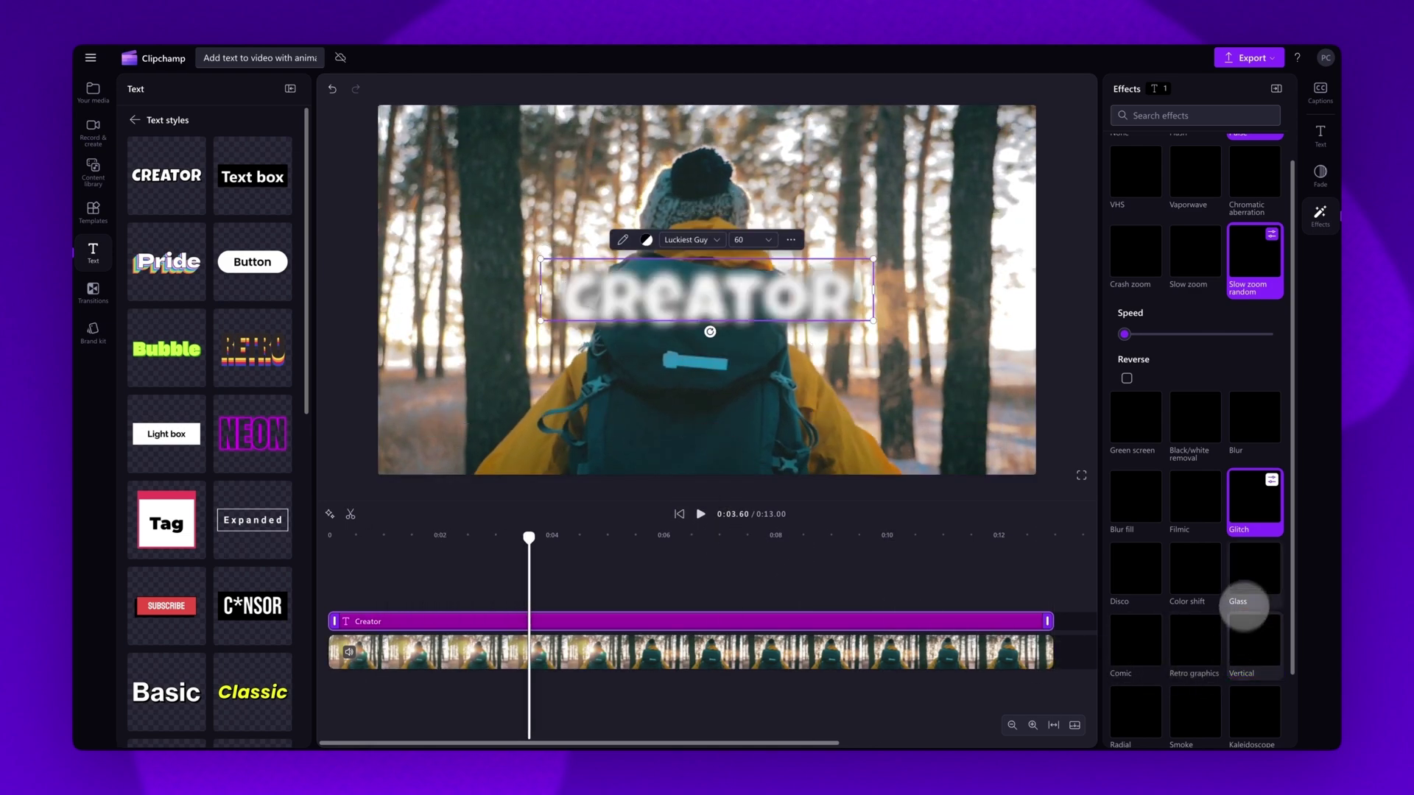
{"action": "left_click", "coordinate": [1246, 514]}
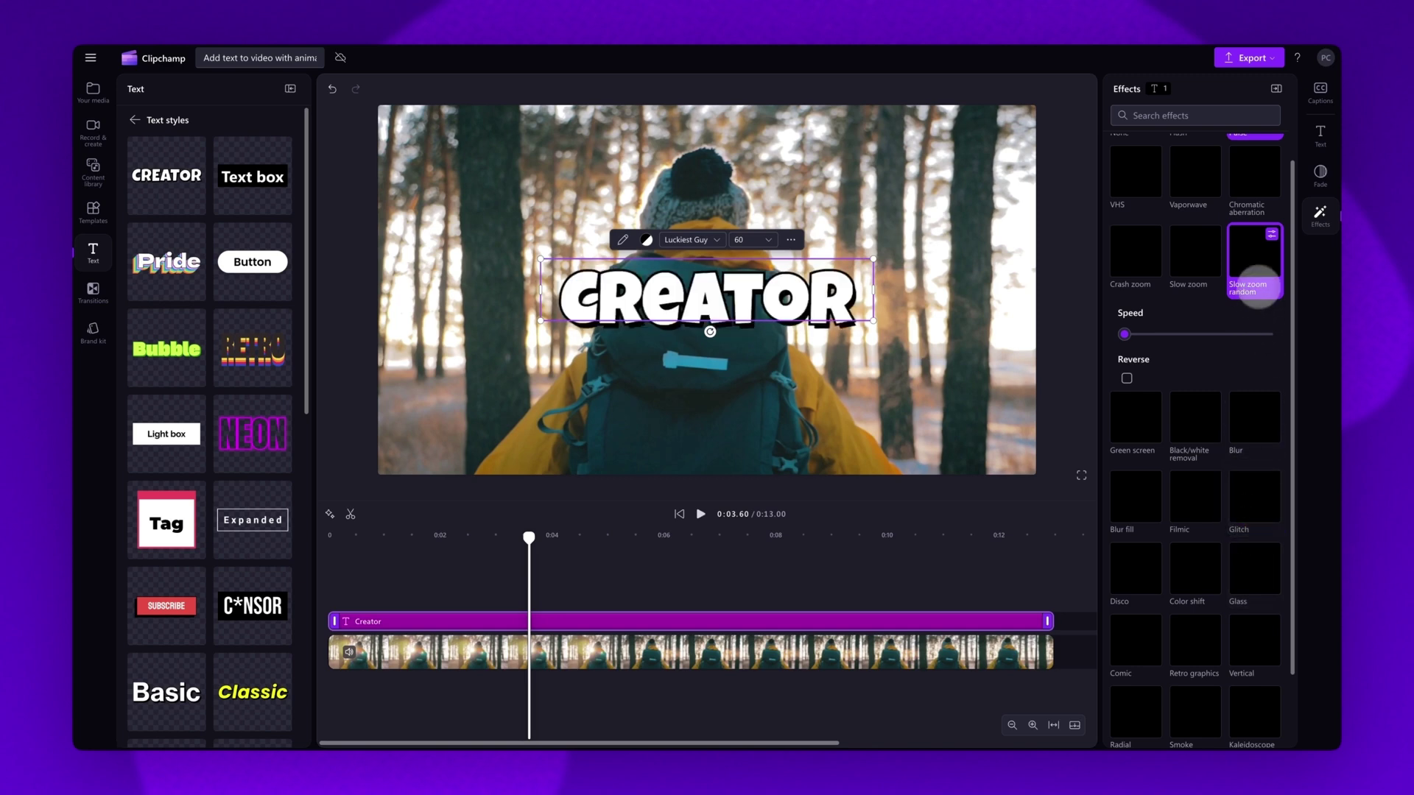
{"action": "left_click", "coordinate": [1257, 272]}
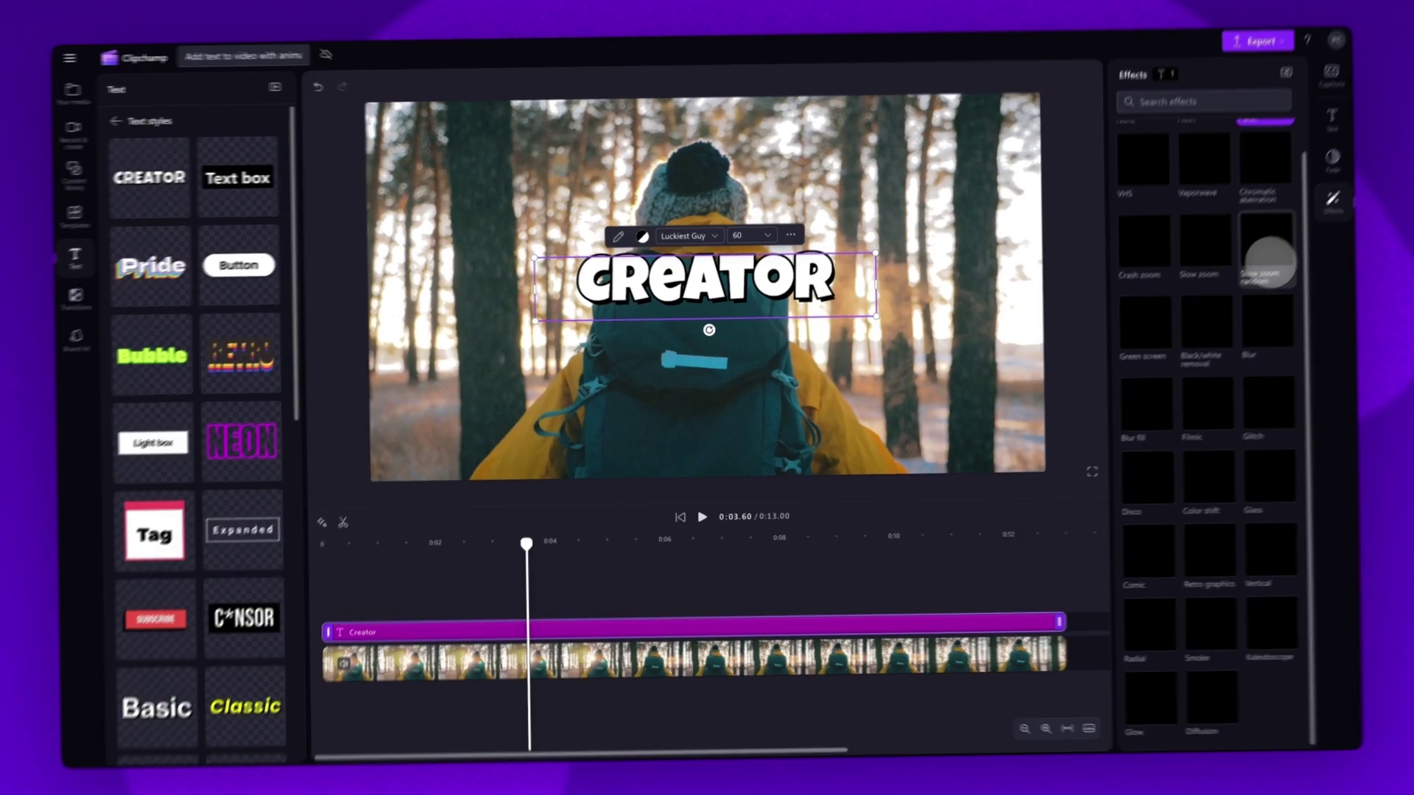
Select the Creator text clip and replace its wording with JAPAN TRAVEL VLOG.
{"action": "left_click", "coordinate": [941, 515]}
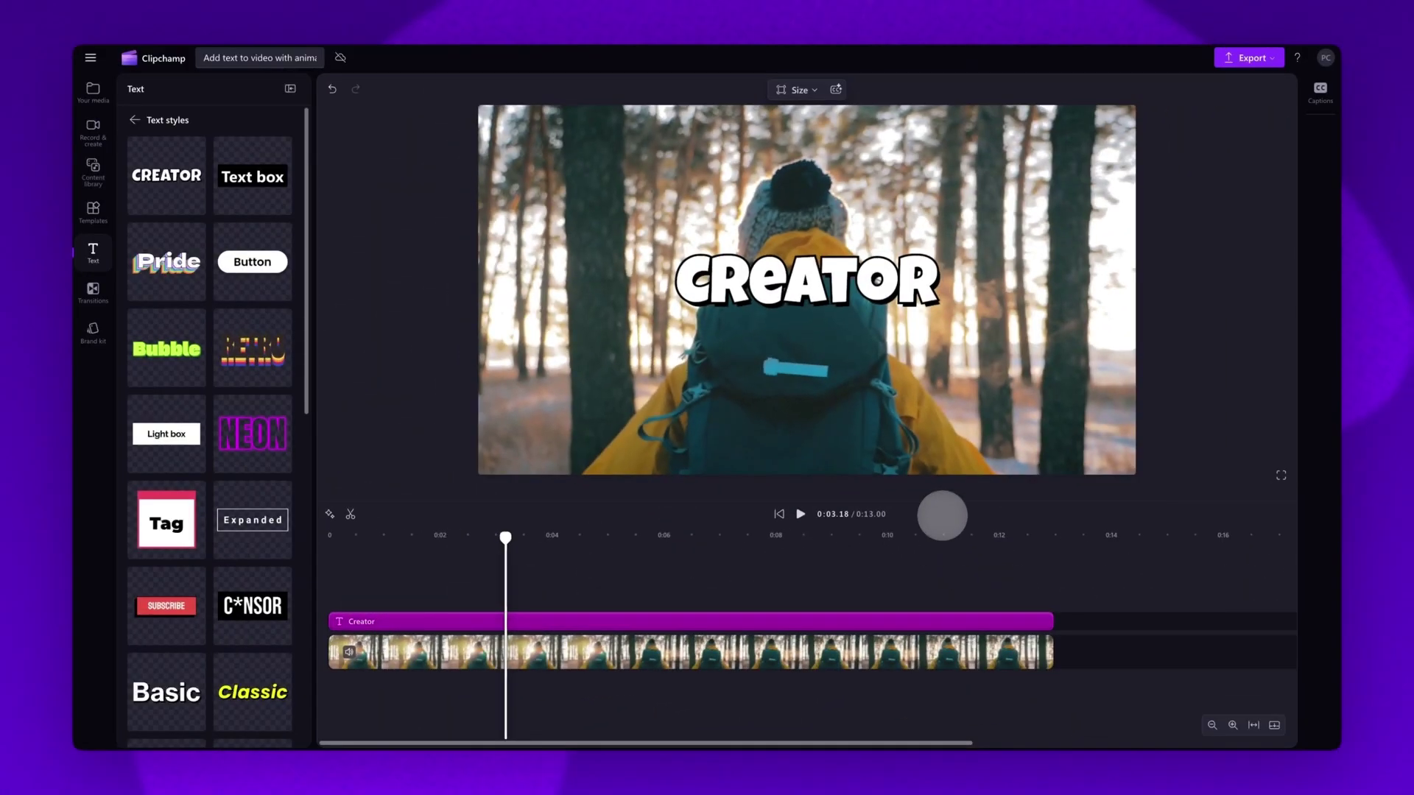
{"action": "left_click", "coordinate": [858, 618]}
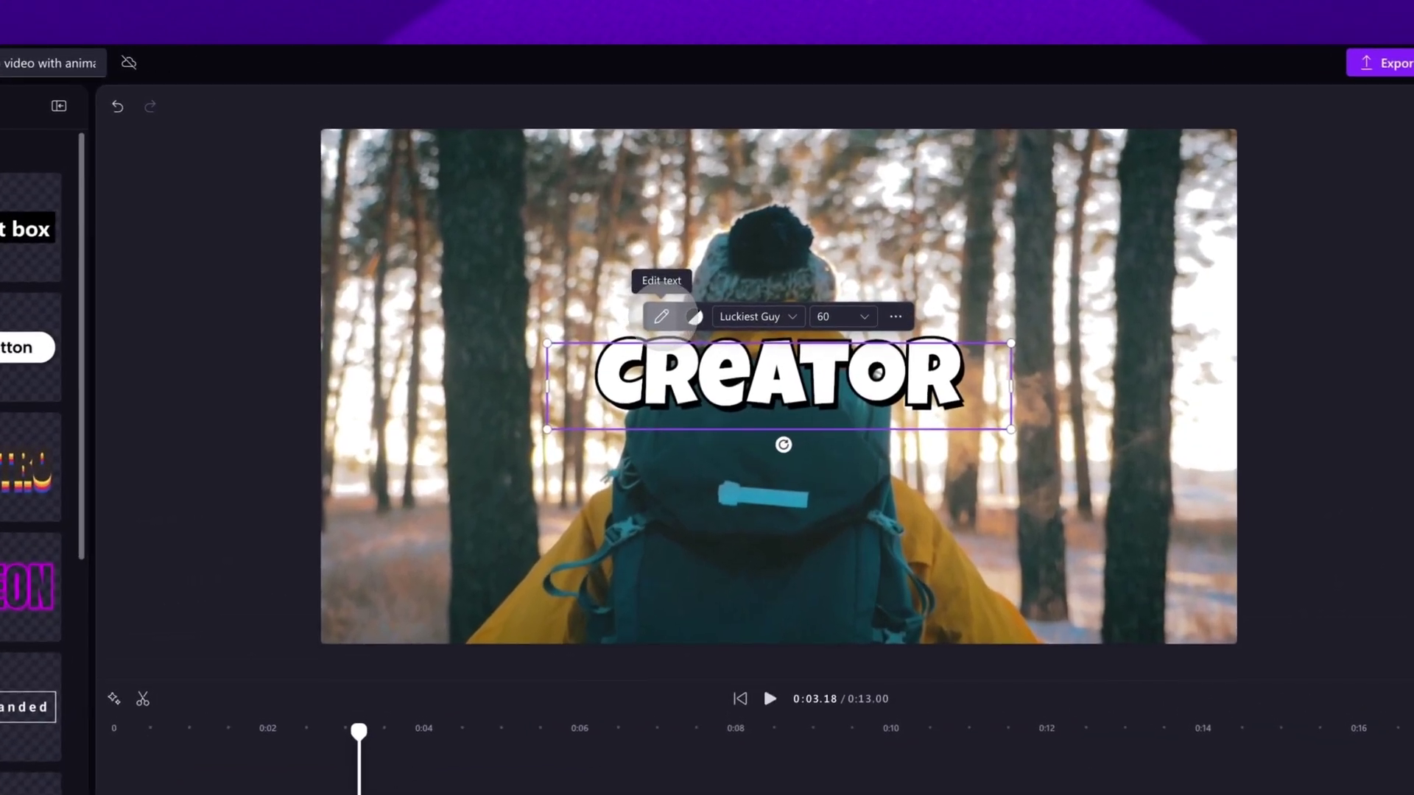
{"action": "left_click", "coordinate": [660, 318]}
{"action": "type", "text": "J"}
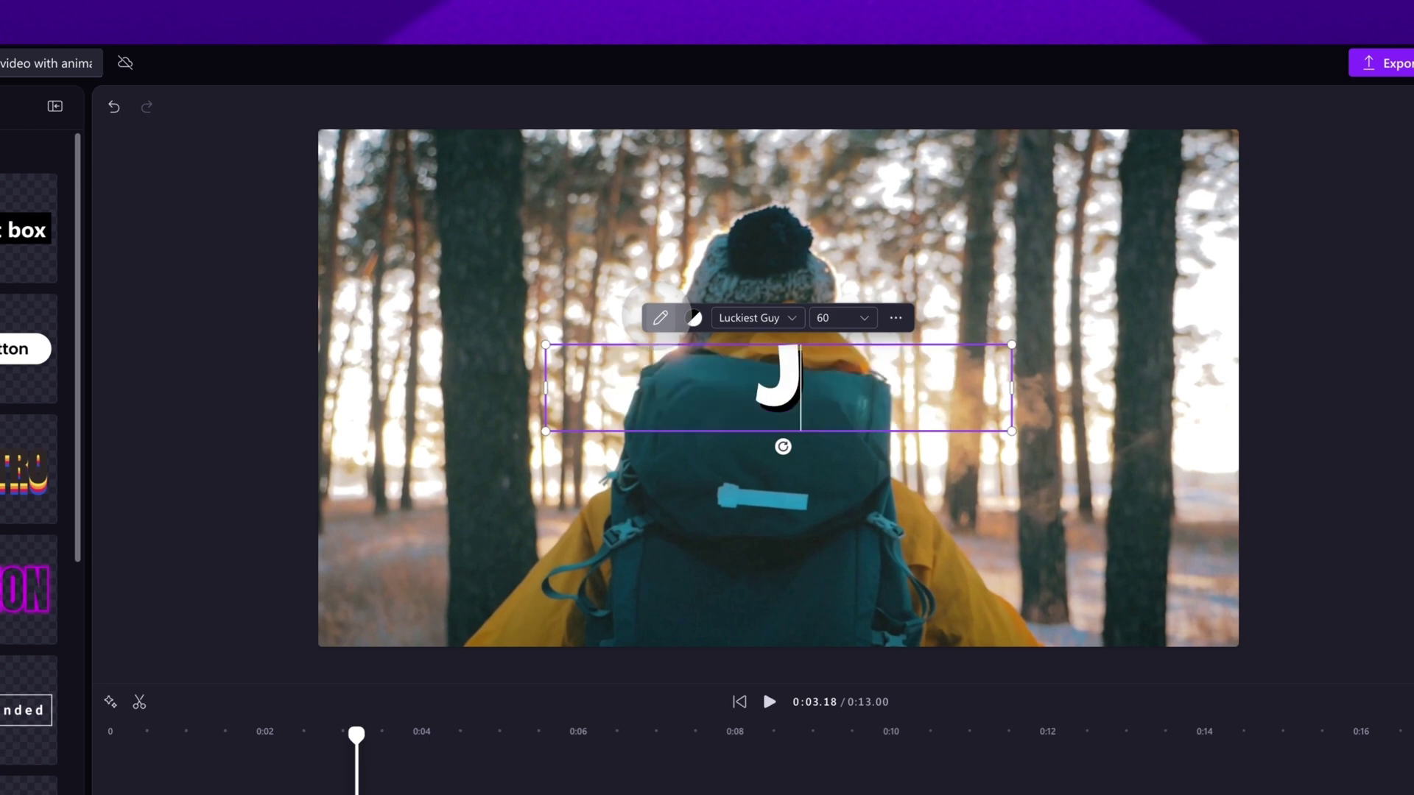
{"action": "type", "text": "APAN TRAVEL VLOG"}
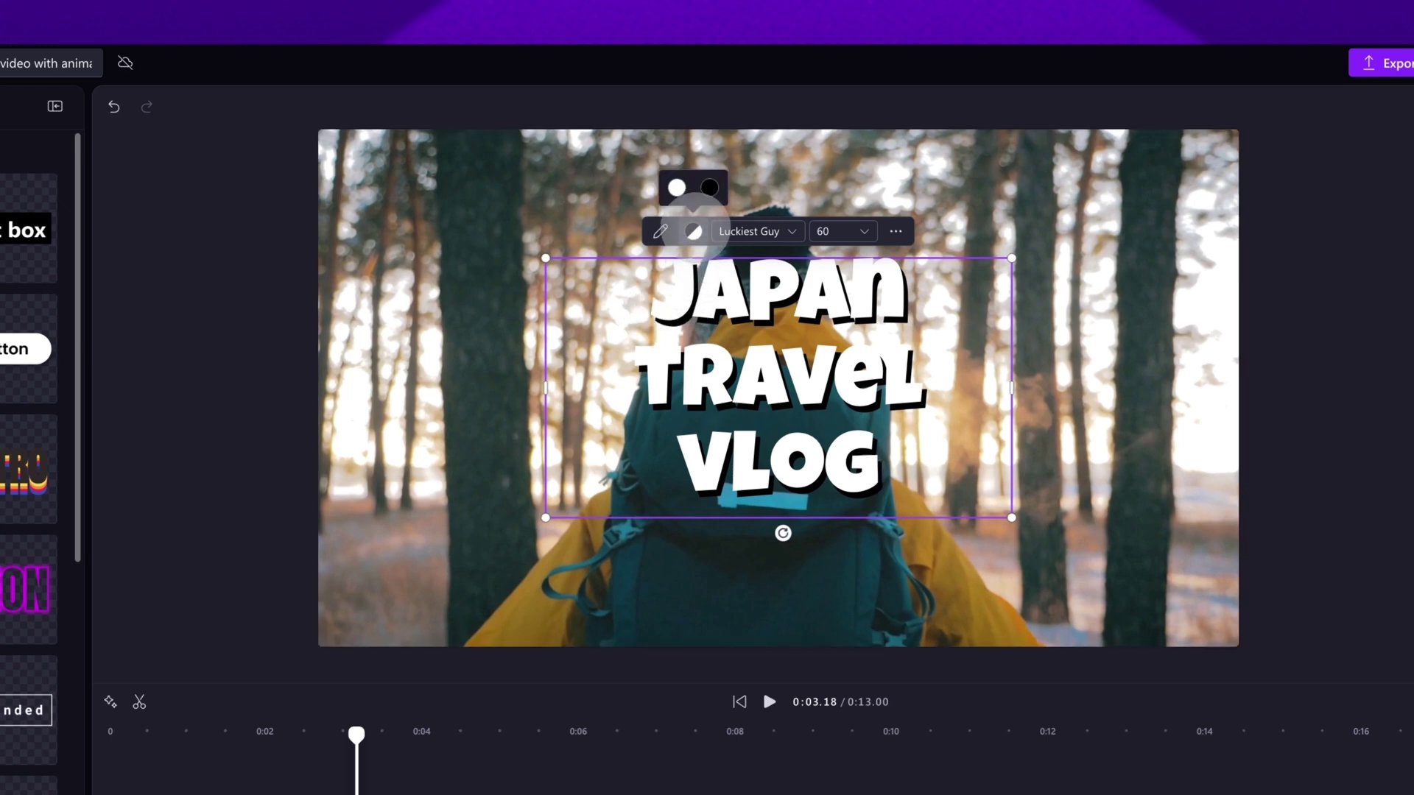
Try yellow, cyan, violet, purple and green preset colours on the title text.
{"action": "left_click", "coordinate": [676, 187]}
{"action": "left_click", "coordinate": [663, 273]}
{"action": "left_click", "coordinate": [714, 274]}
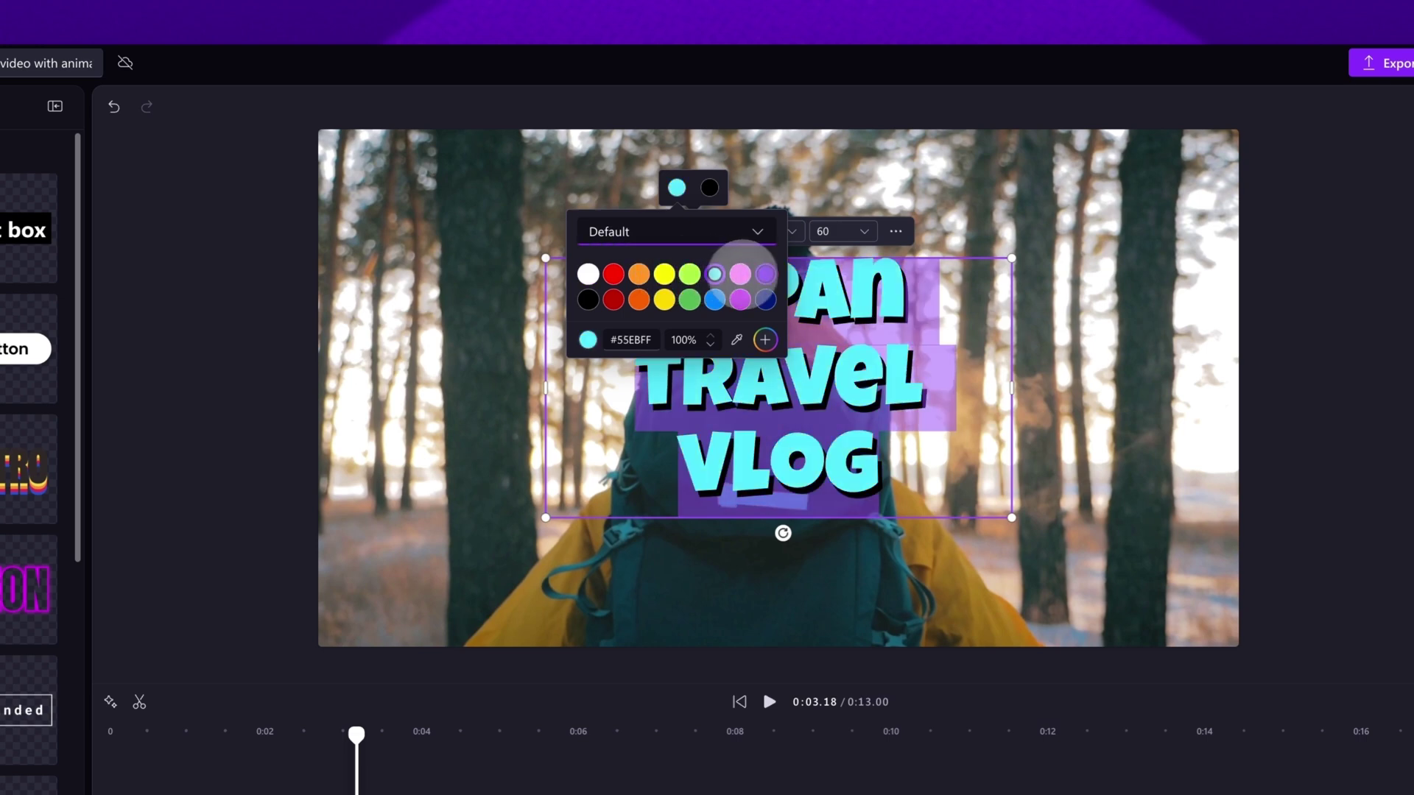
{"action": "left_click", "coordinate": [765, 273]}
{"action": "left_click", "coordinate": [740, 299]}
{"action": "left_click", "coordinate": [689, 299]}
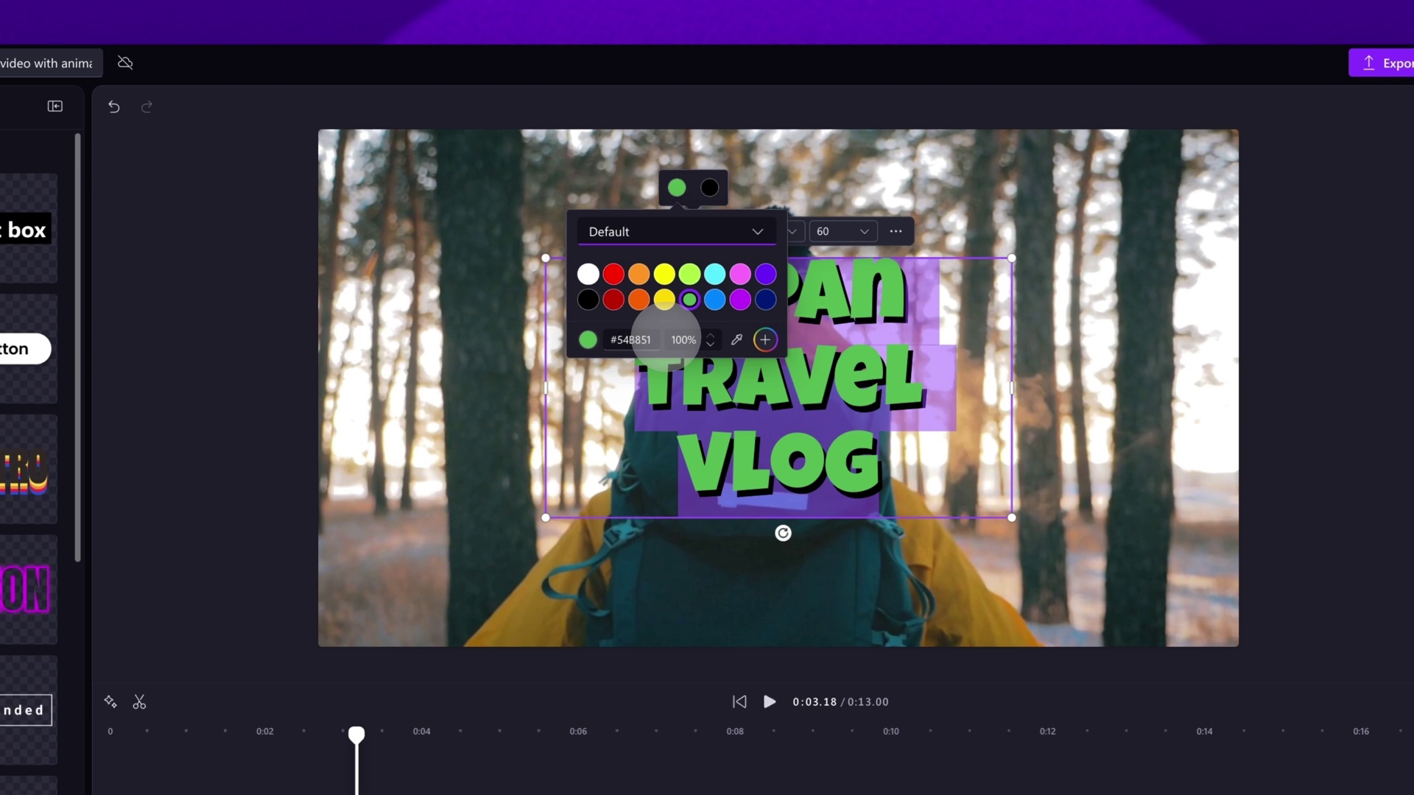
Set the title text to white #FFFFFF with the custom picker, then check the shadow colour.
{"action": "left_click", "coordinate": [764, 339]}
{"action": "left_click", "coordinate": [736, 230]}
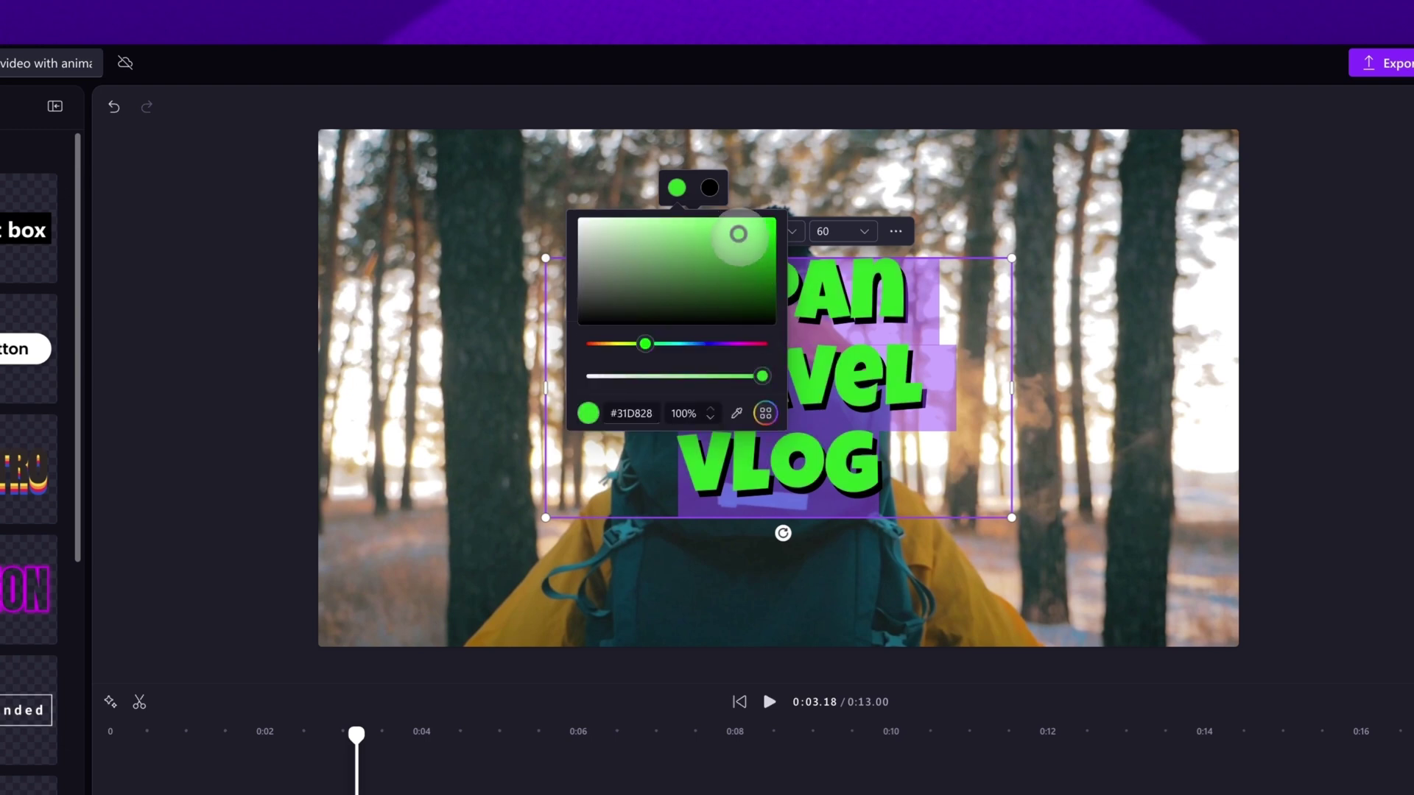
{"action": "left_click_drag", "start_coordinate": [647, 343], "coordinate": [710, 343]}
{"action": "left_click_drag", "start_coordinate": [662, 257], "coordinate": [560, 216]}
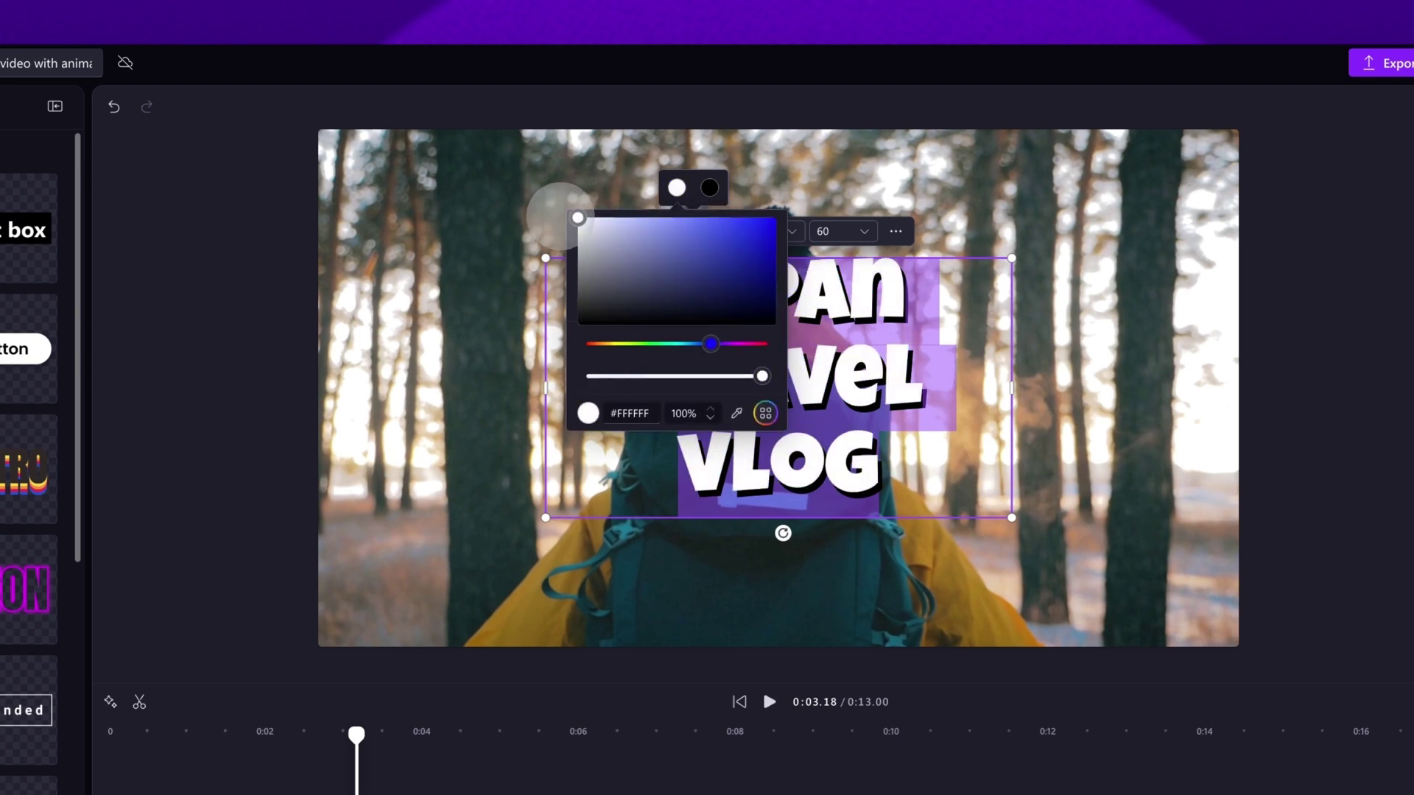
{"action": "left_click", "coordinate": [707, 189]}
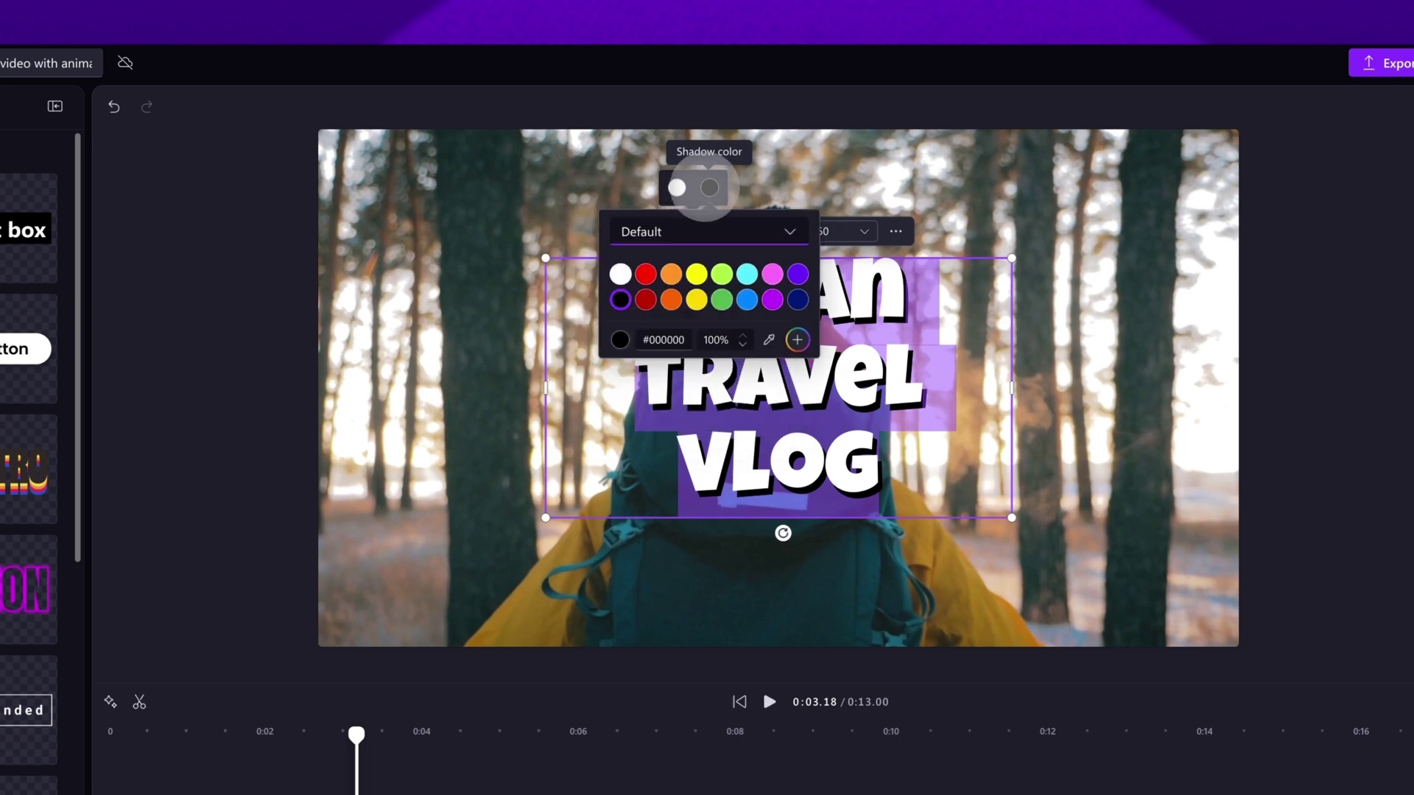
{"action": "left_click", "coordinate": [707, 188]}
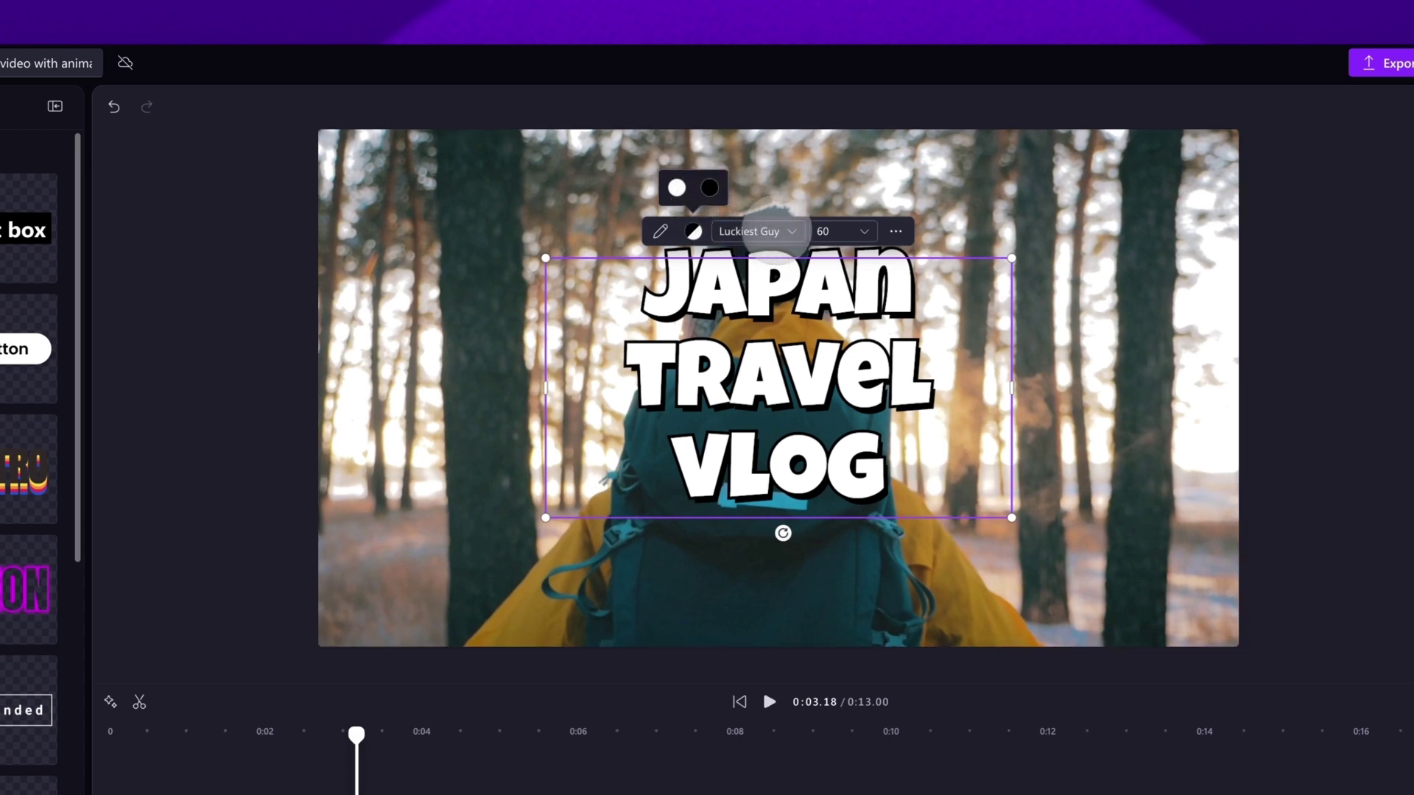
Try the Spicy Rice font on the title, then switch it to Erica One.
{"action": "left_click", "coordinate": [773, 231]}
{"action": "scroll", "coordinate": [814, 401], "scroll_direction": "down", "scroll_amount": 3}
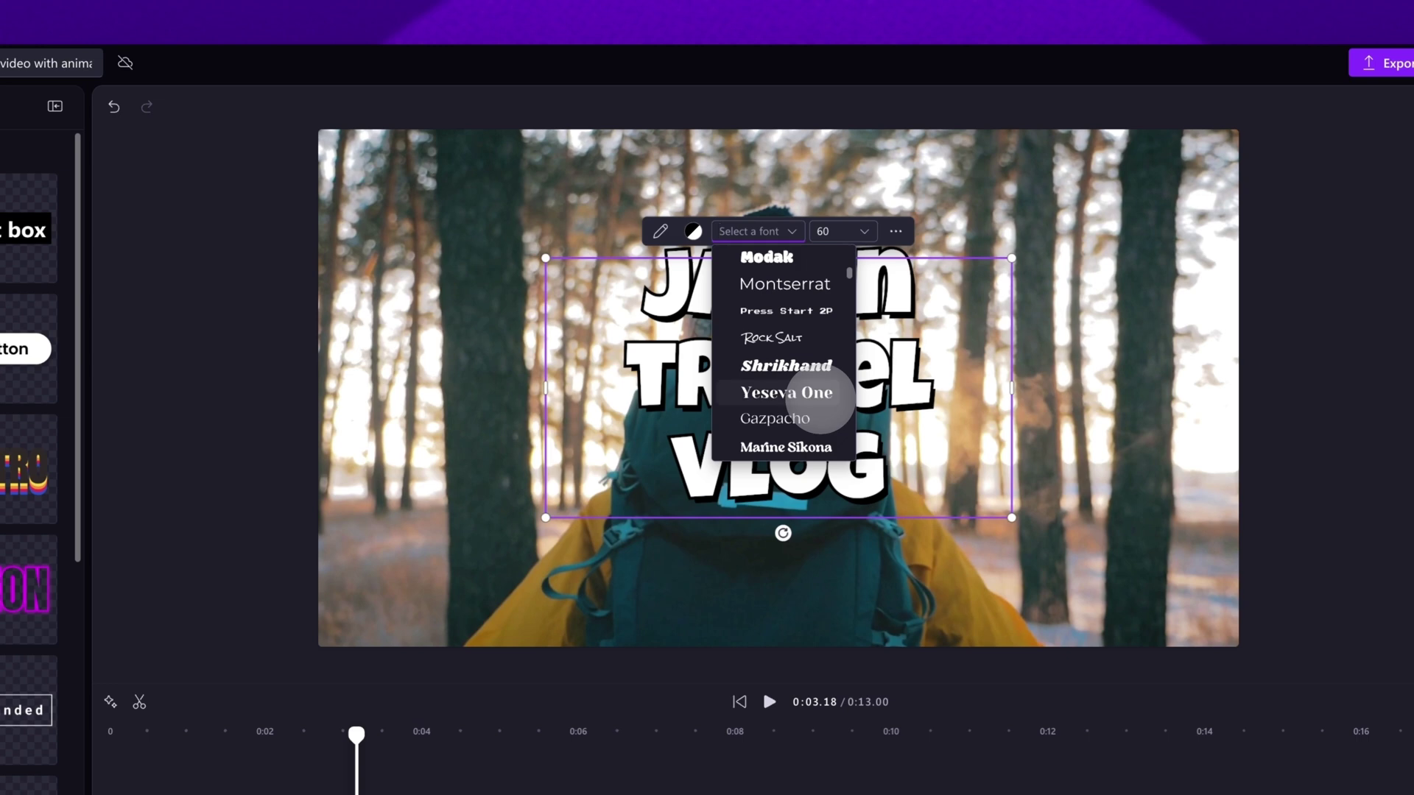
{"action": "scroll", "coordinate": [819, 398], "scroll_direction": "down", "scroll_amount": 5}
{"action": "left_click", "coordinate": [801, 395]}
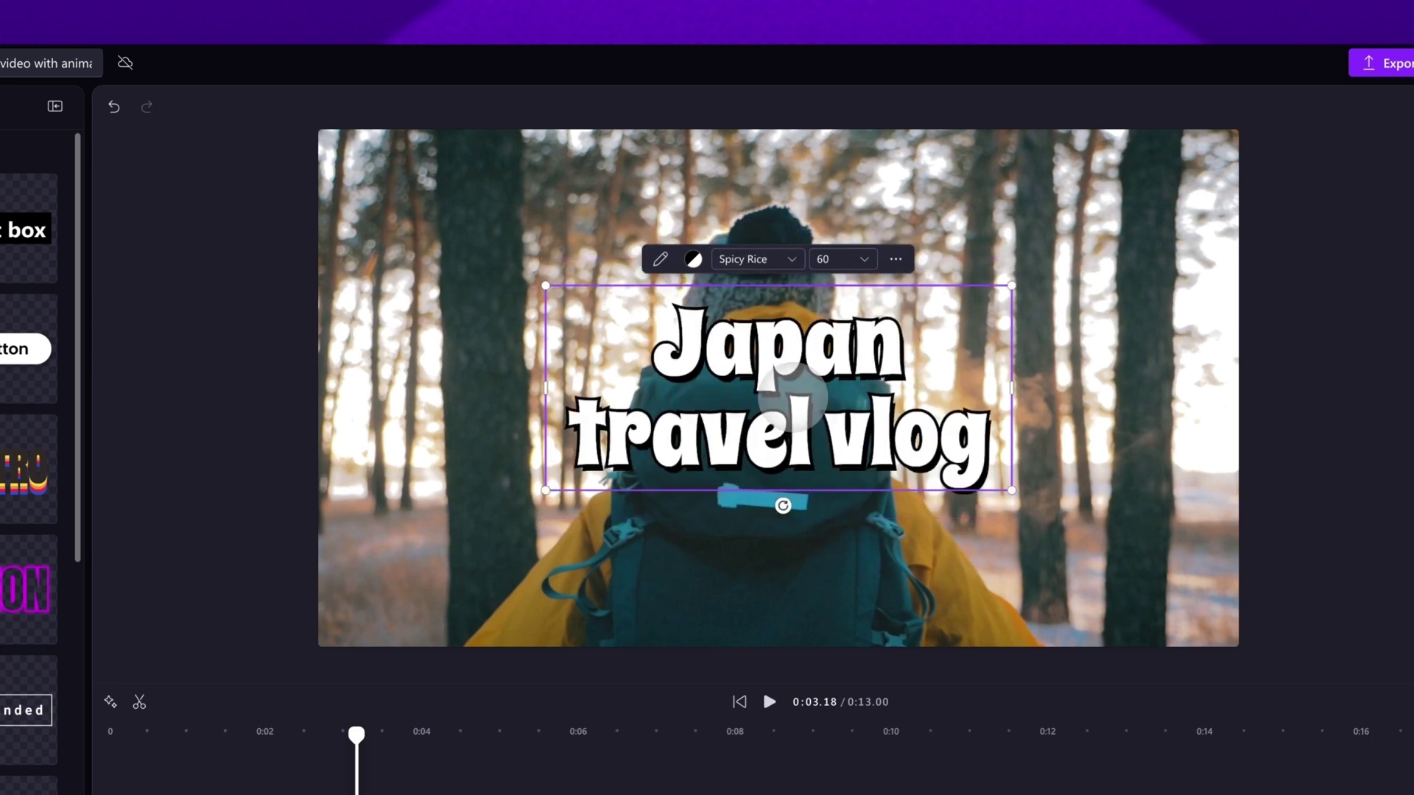
{"action": "left_click", "coordinate": [773, 258]}
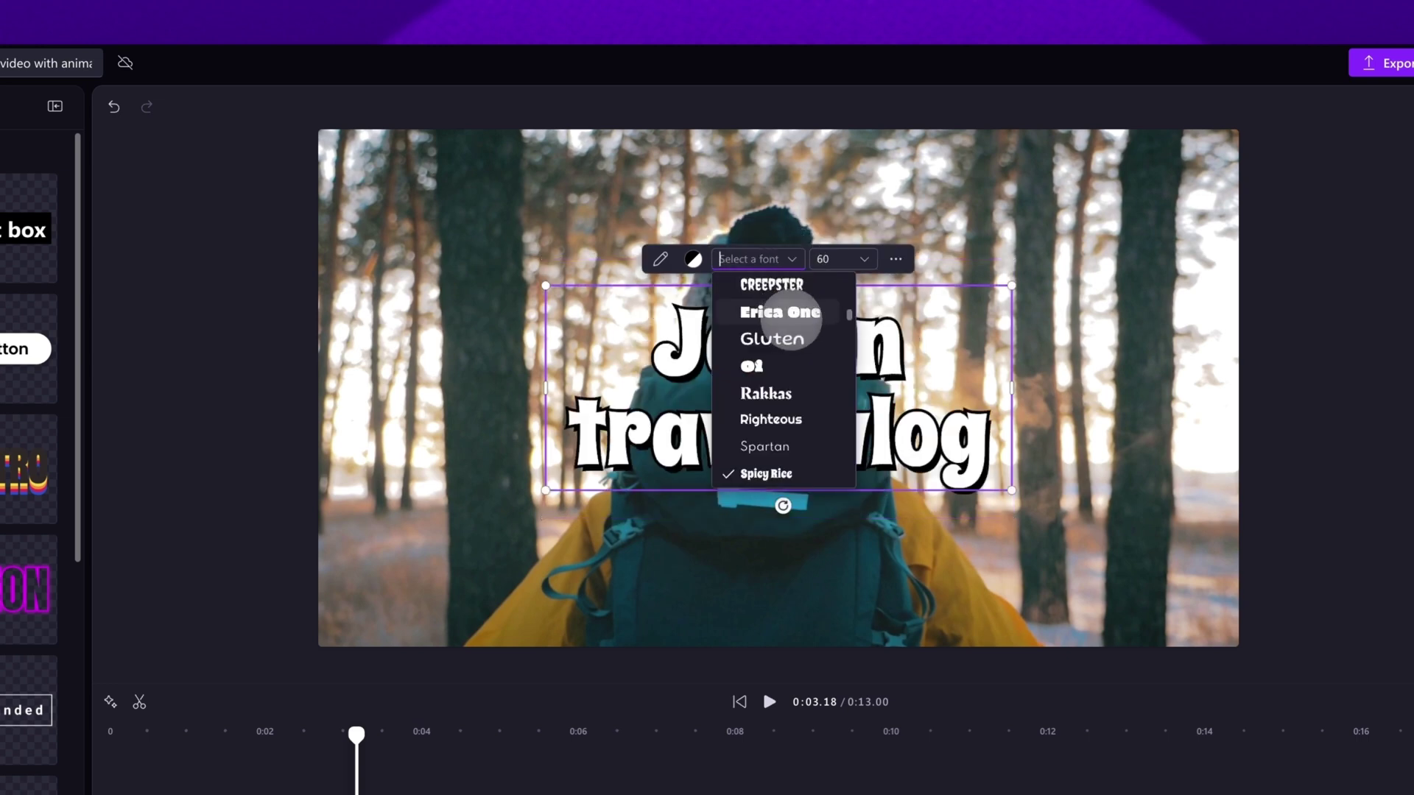
{"action": "left_click", "coordinate": [782, 310]}
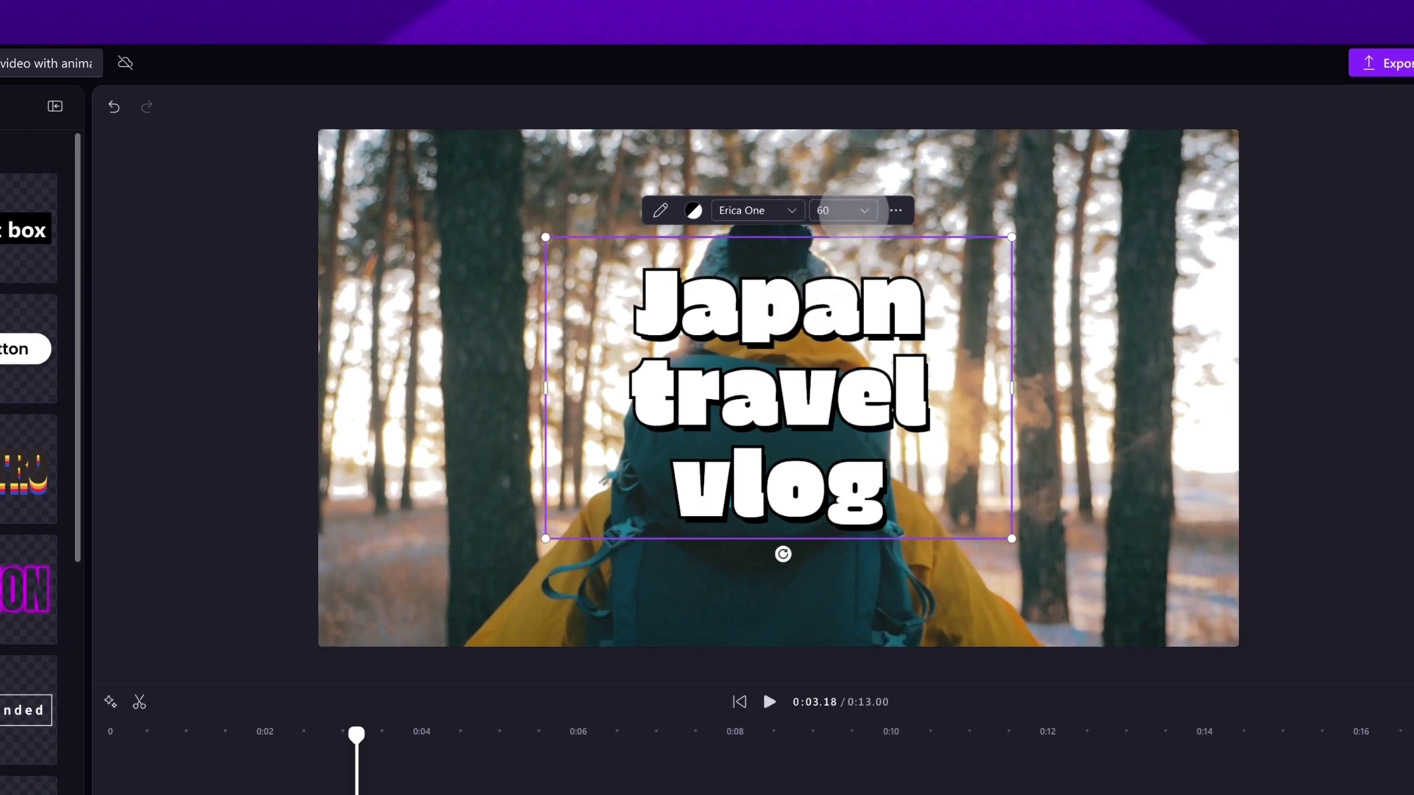
{"action": "left_click", "coordinate": [863, 211]}
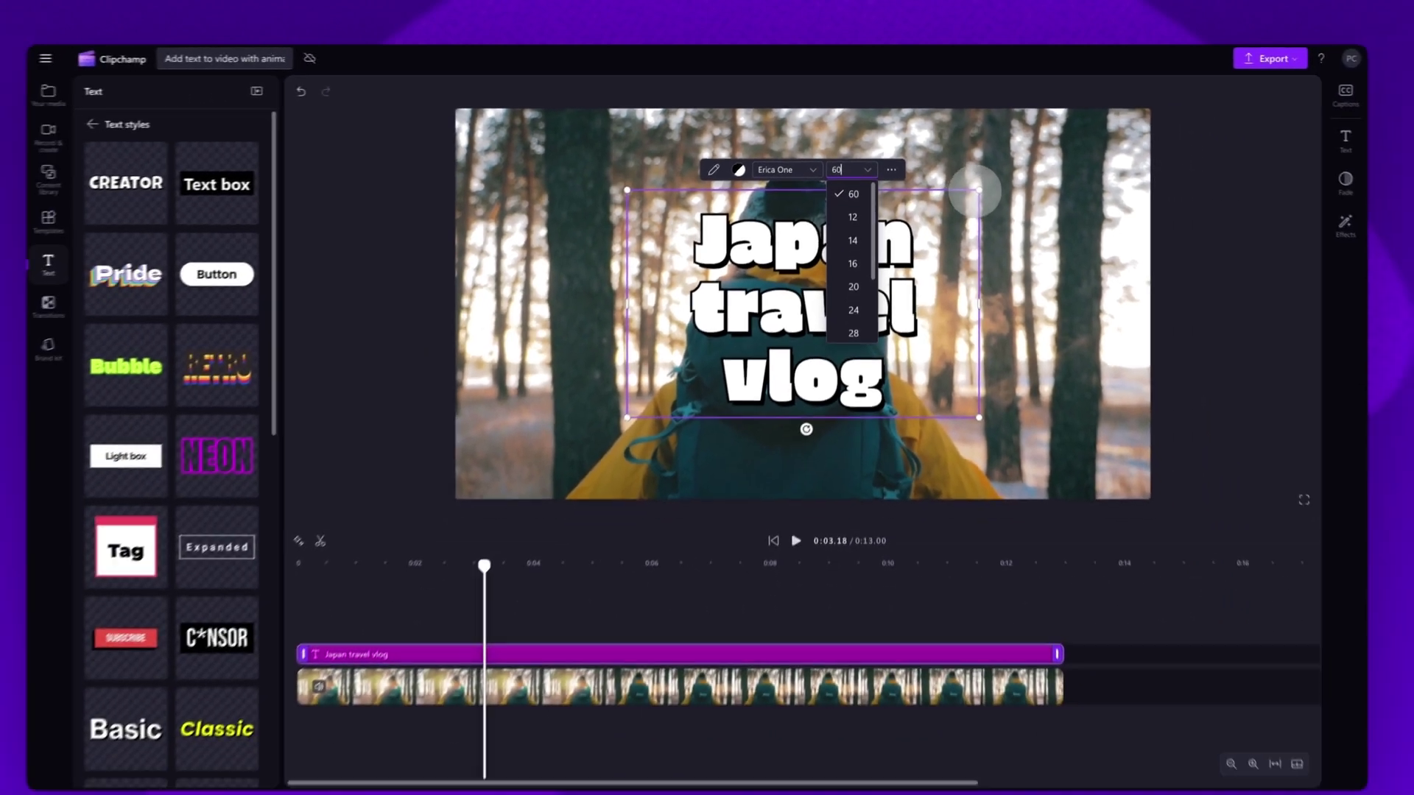
Set the title to size 64 and widen its box so it wraps as 'Japan travel' / 'vlog'.
{"action": "left_click", "coordinate": [845, 365]}
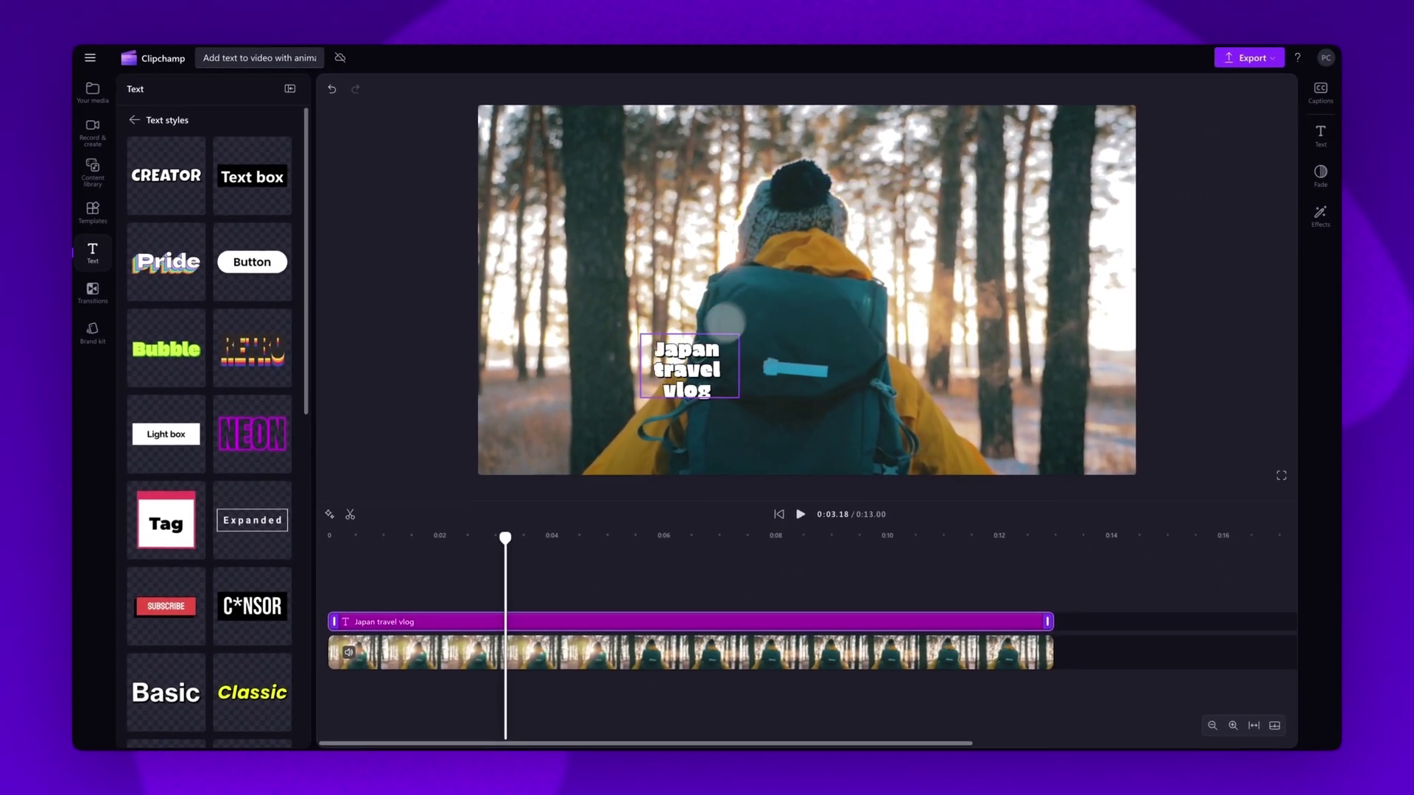
{"action": "left_click", "coordinate": [990, 221]}
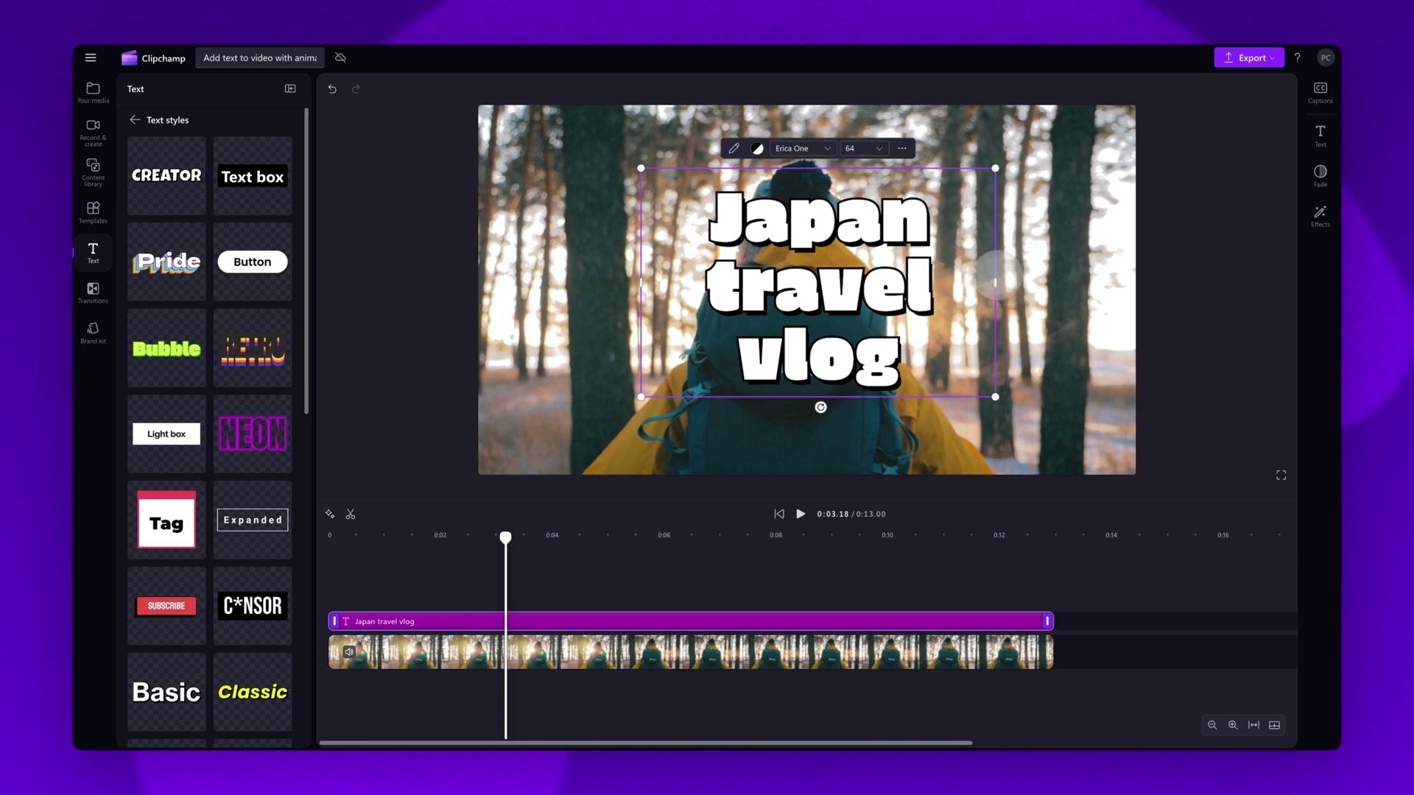
{"action": "left_click_drag", "start_coordinate": [994, 282], "coordinate": [1101, 282]}
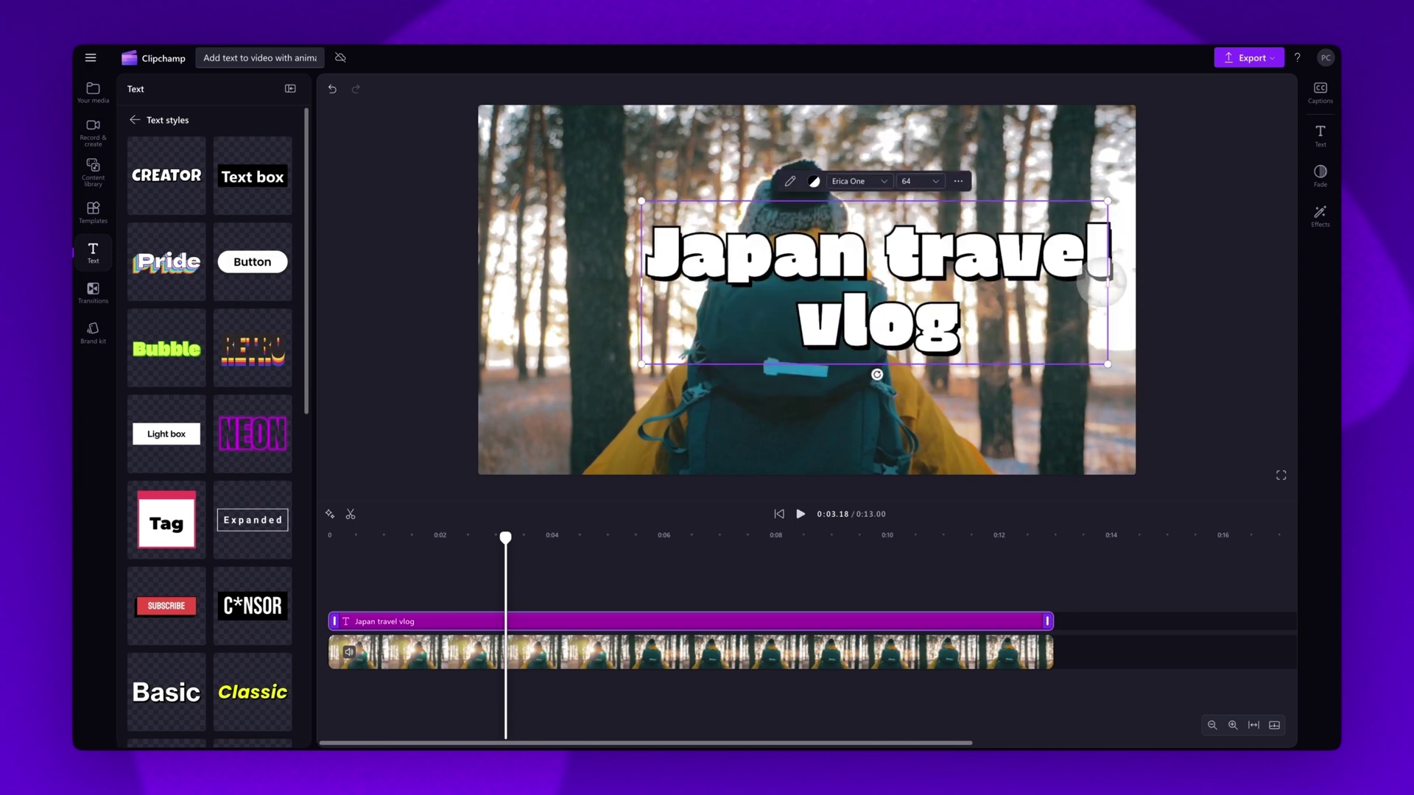
{"action": "left_click_drag", "start_coordinate": [877, 374], "coordinate": [809, 335]}
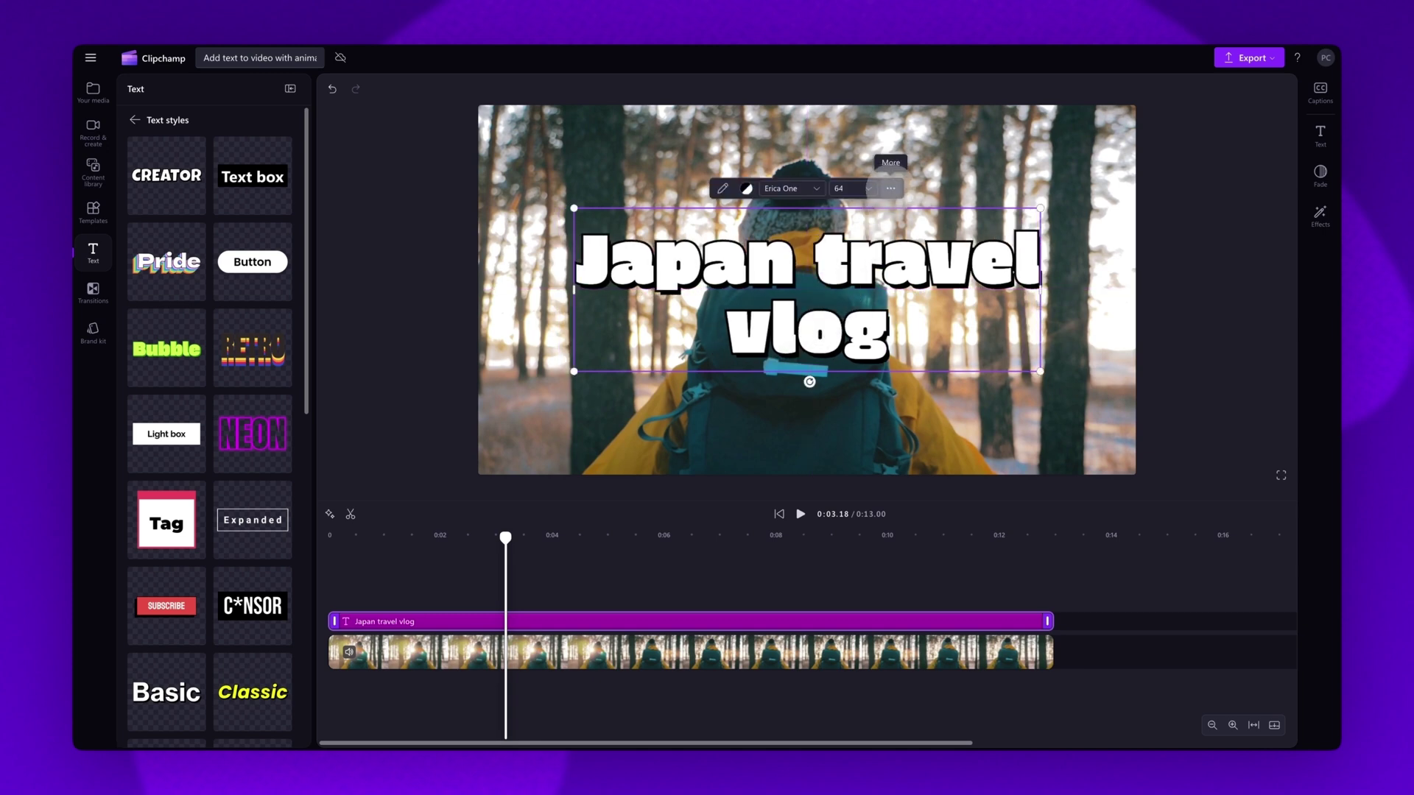
Open the title's Text panel via More options, showing Erica One, Normal, size 64.
{"action": "left_click", "coordinate": [890, 189]}
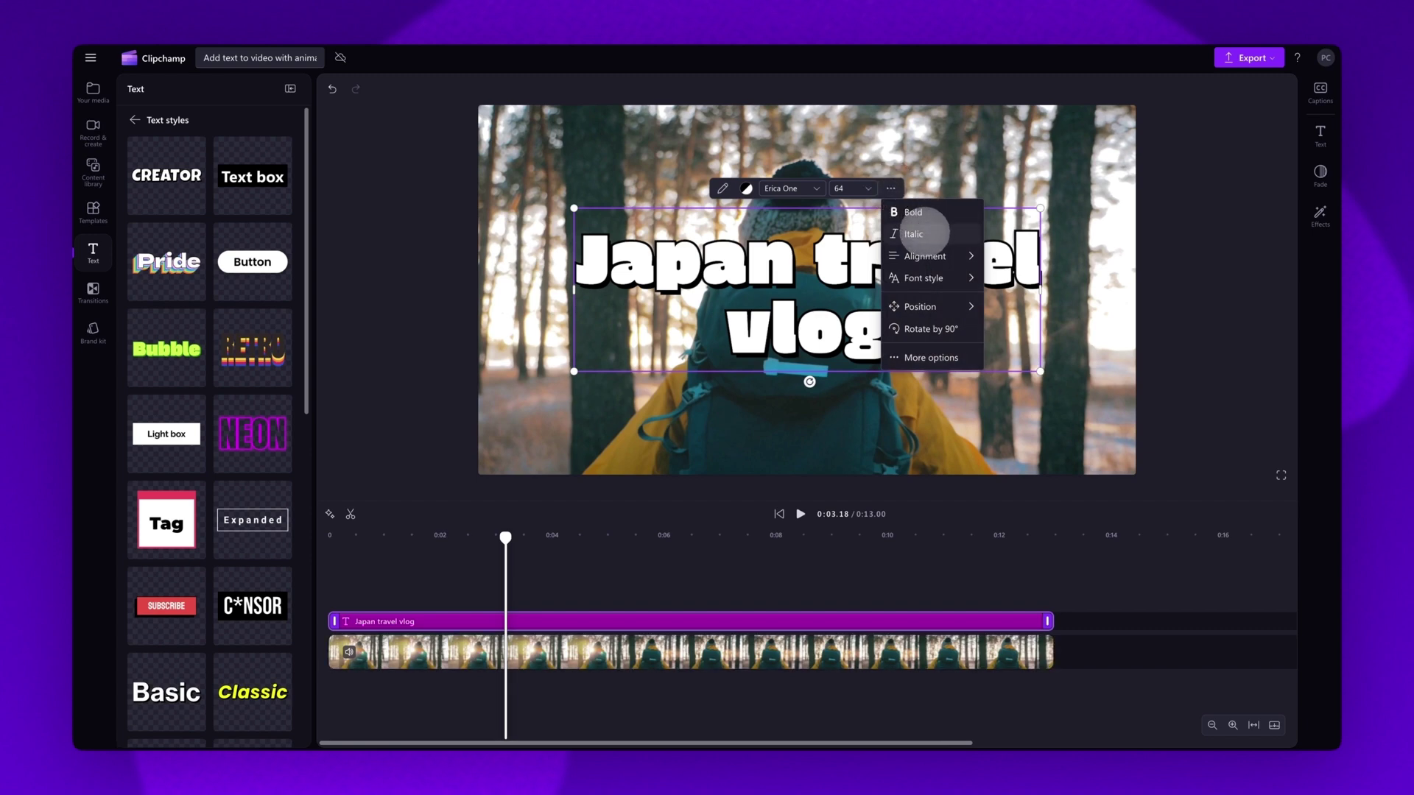
{"action": "mouse_move", "coordinate": [924, 257]}
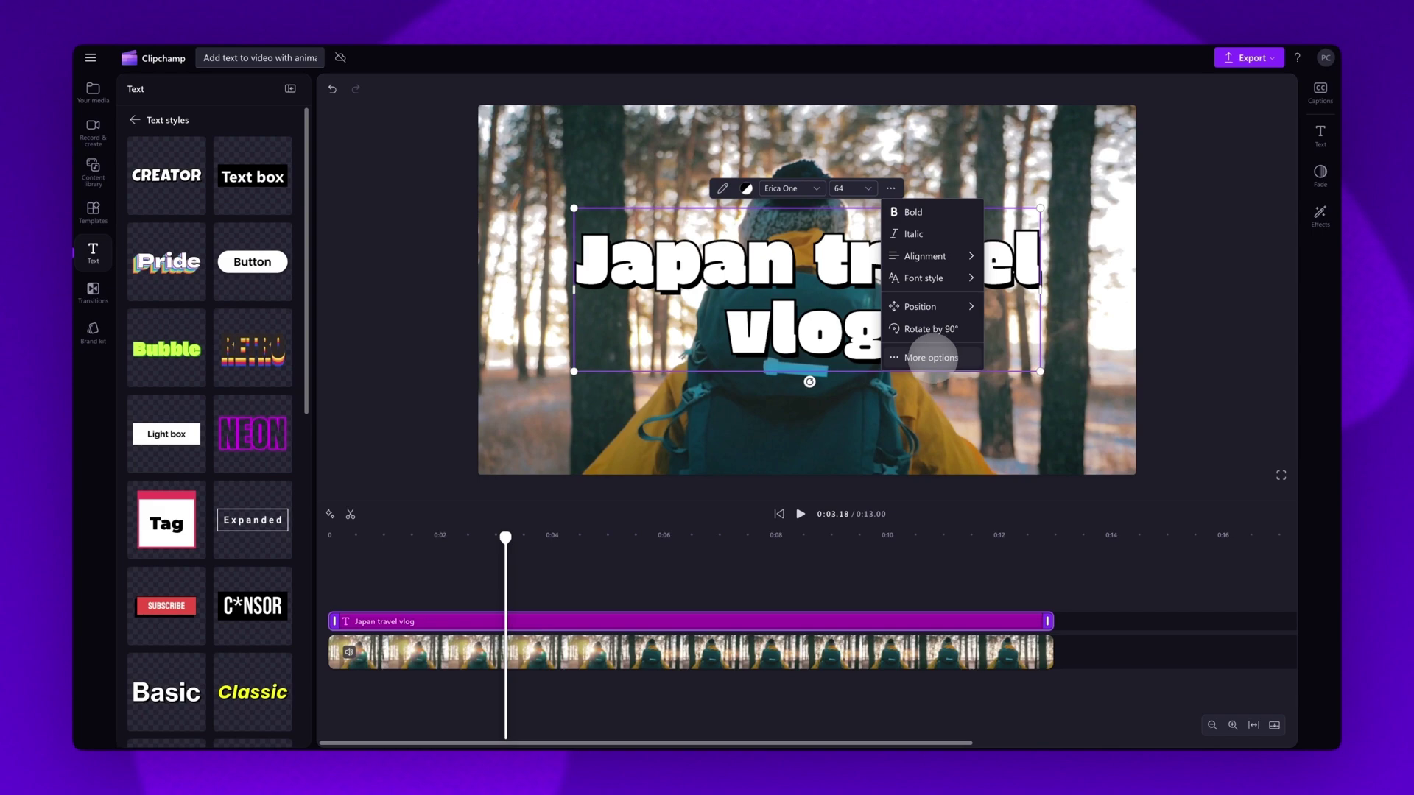
{"action": "left_click", "coordinate": [931, 357]}
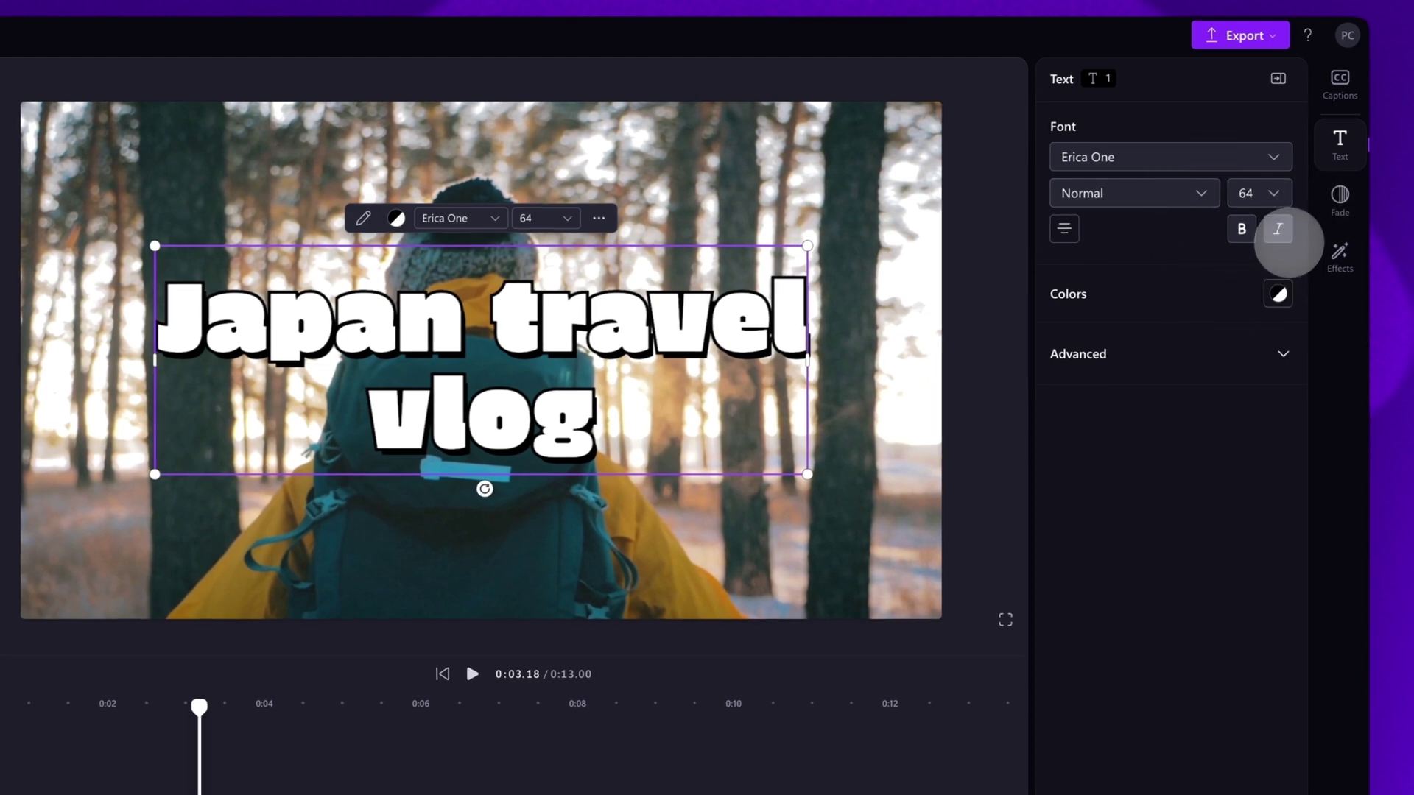
In the Advanced text settings, set line height to 0.9 and letter spacing to 2.5.
{"action": "left_click", "coordinate": [1235, 352]}
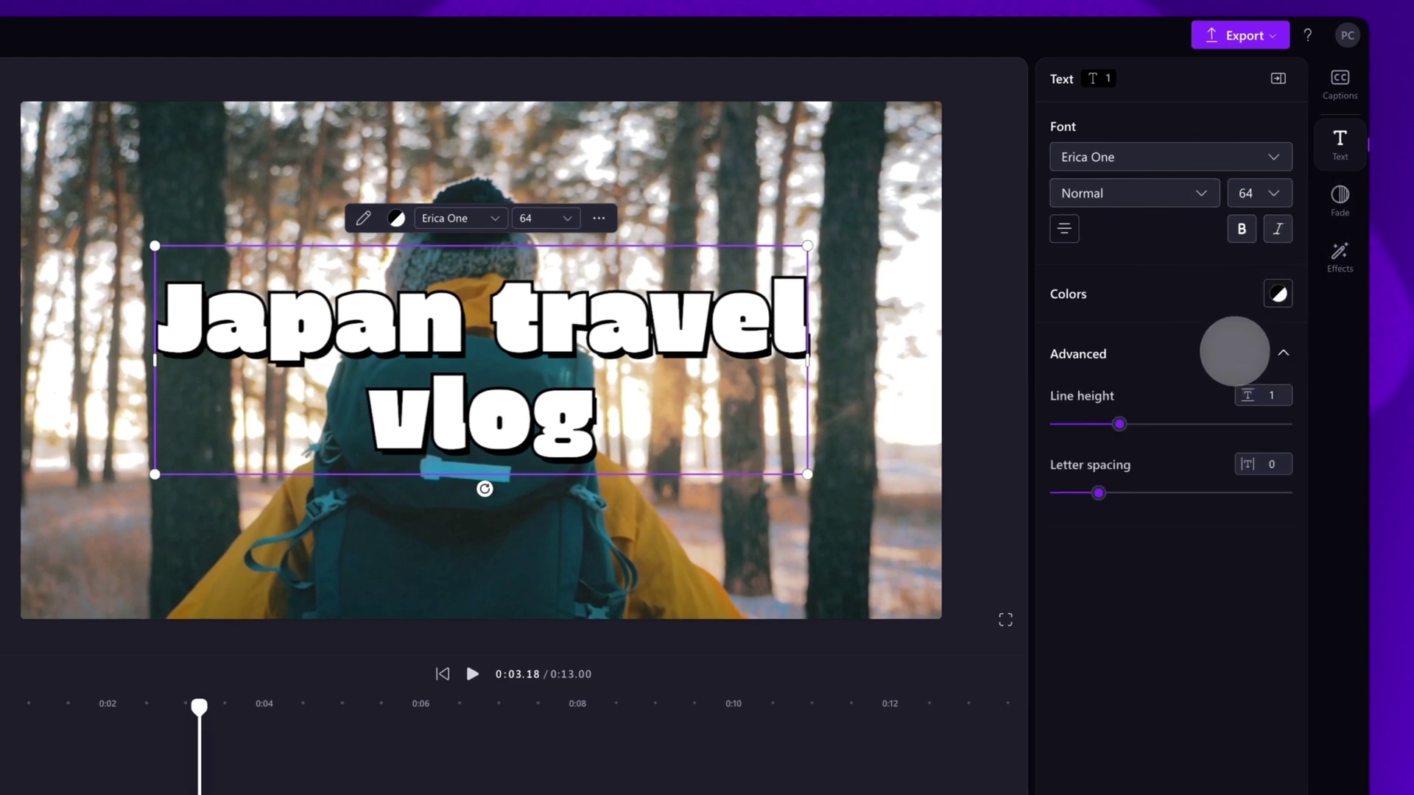
{"action": "mouse_move", "coordinate": [1119, 424]}
{"action": "left_mouse_down"}
{"action": "mouse_move", "coordinate": [1171, 424]}
{"action": "mouse_move", "coordinate": [1082, 423]}
{"action": "mouse_move", "coordinate": [1101, 424]}
{"action": "left_mouse_up"}
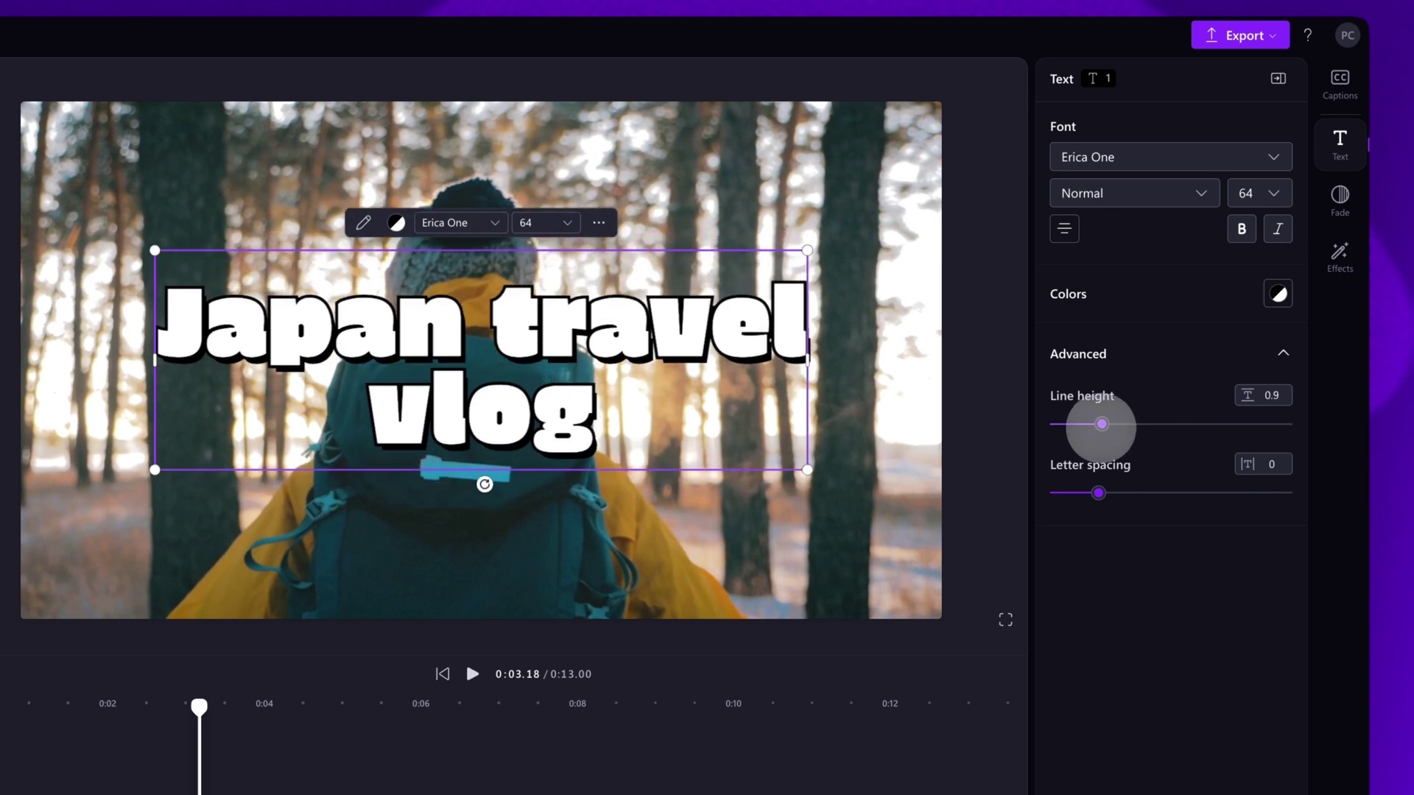
{"action": "mouse_move", "coordinate": [1098, 493]}
{"action": "left_mouse_down"}
{"action": "mouse_move", "coordinate": [1237, 494]}
{"action": "mouse_move", "coordinate": [1057, 493]}
{"action": "mouse_move", "coordinate": [1122, 492]}
{"action": "left_mouse_up"}
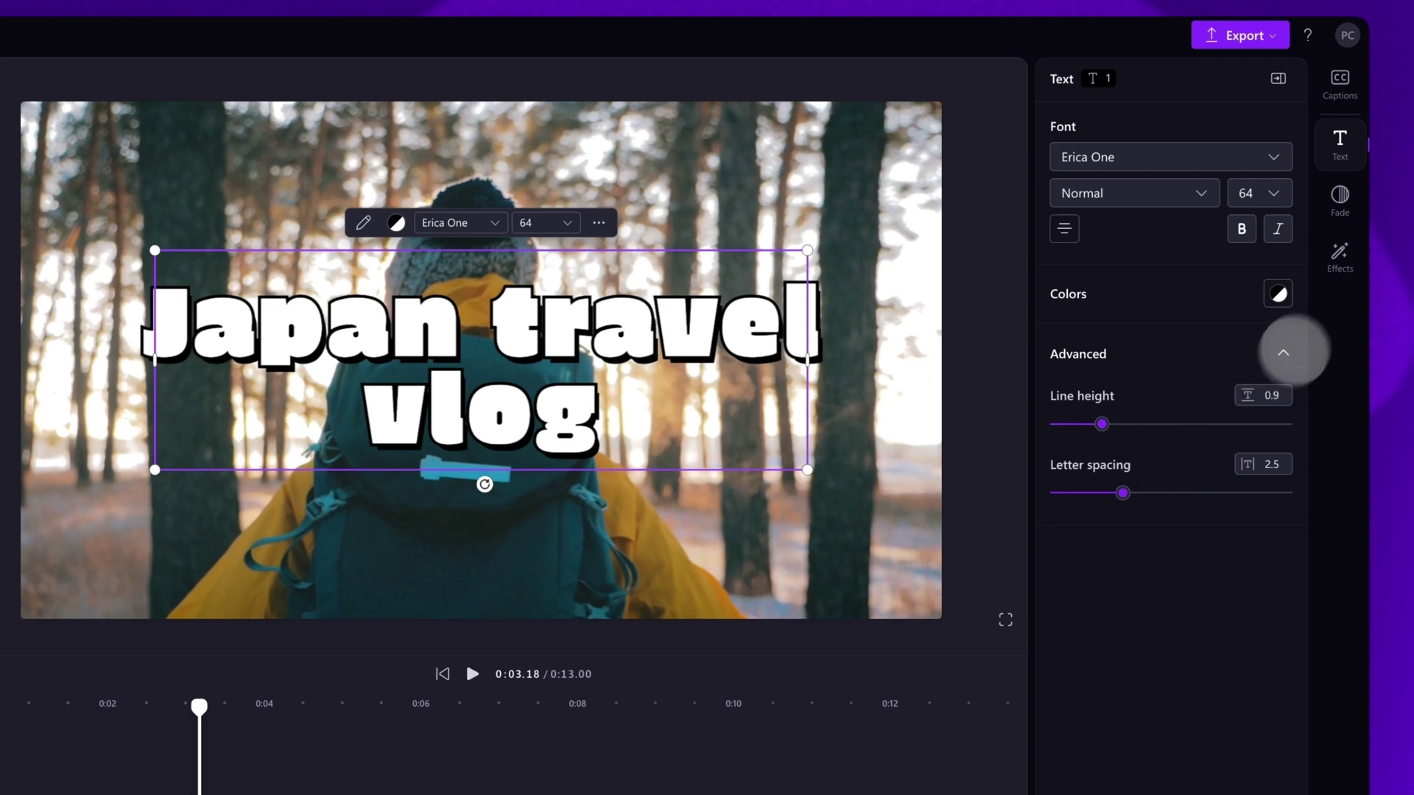
Set the title's fade in to 0.6 s and fade out to 0.7 s, then play from the start.
{"action": "left_click", "coordinate": [1339, 196]}
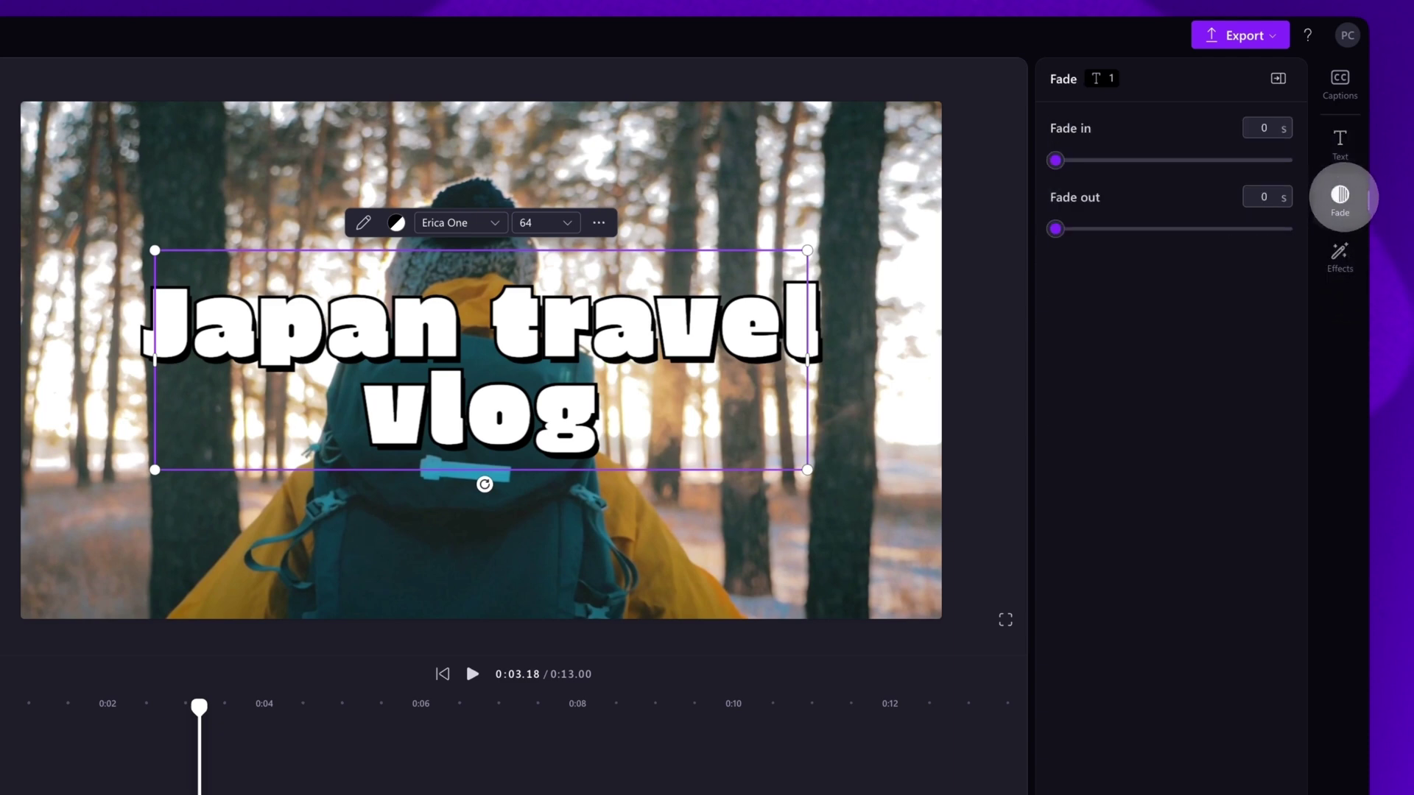
{"action": "left_click_drag", "start_coordinate": [1057, 159], "coordinate": [1086, 160]}
{"action": "left_click_drag", "start_coordinate": [1055, 228], "coordinate": [1134, 229]}
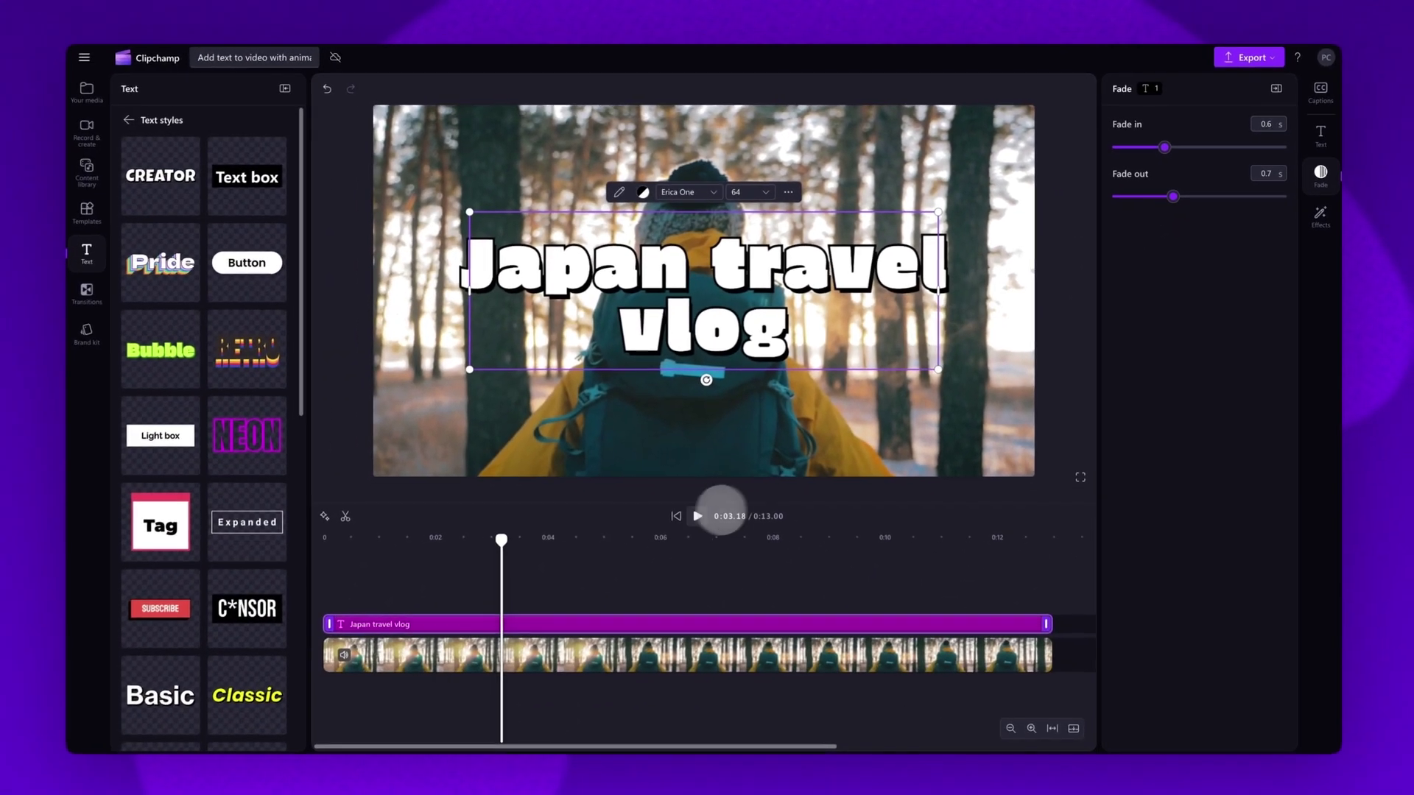
{"action": "left_click", "coordinate": [442, 674]}
{"action": "left_click", "coordinate": [700, 514]}
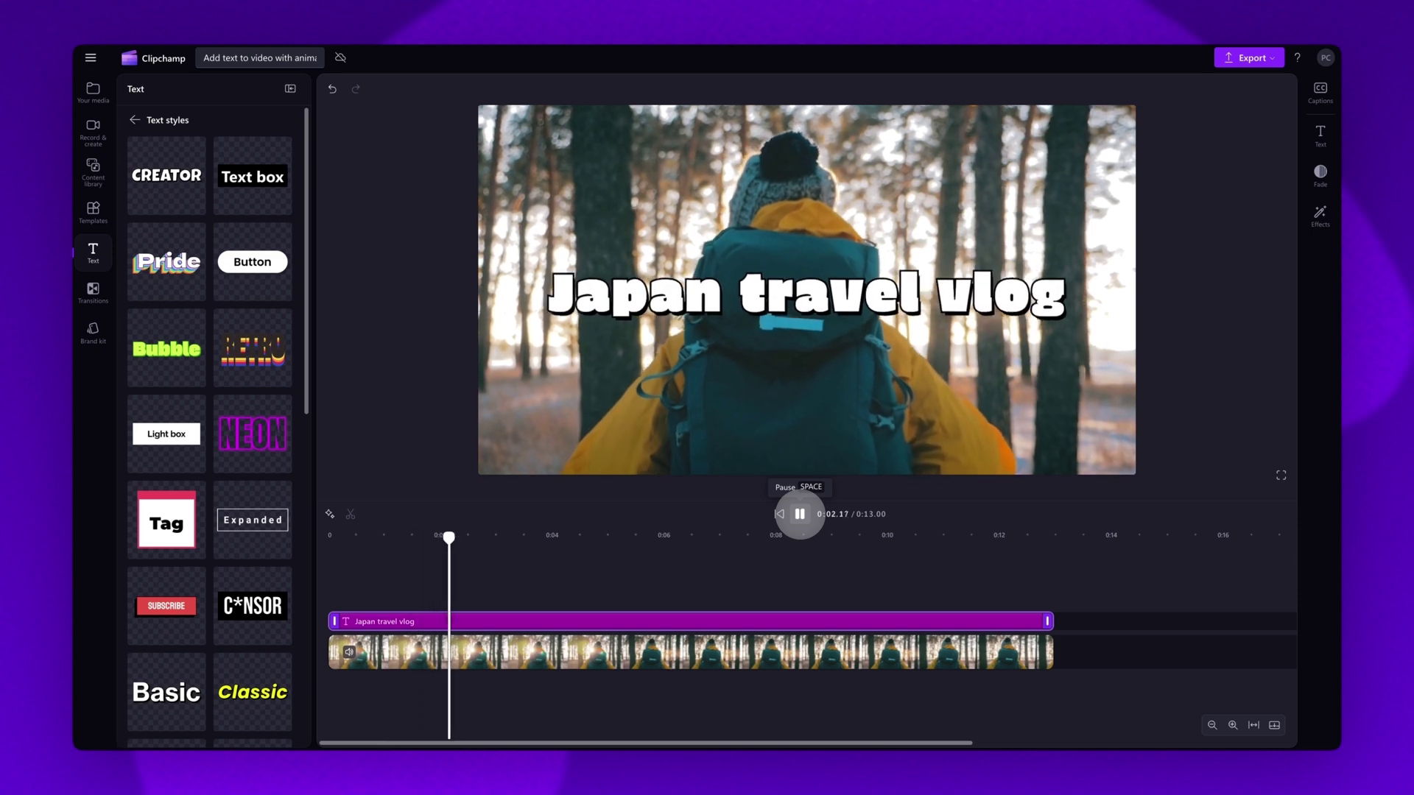
Pause playback and bring up the export video-quality options (480p to 4K, GIF).
{"action": "left_click", "coordinate": [800, 514]}
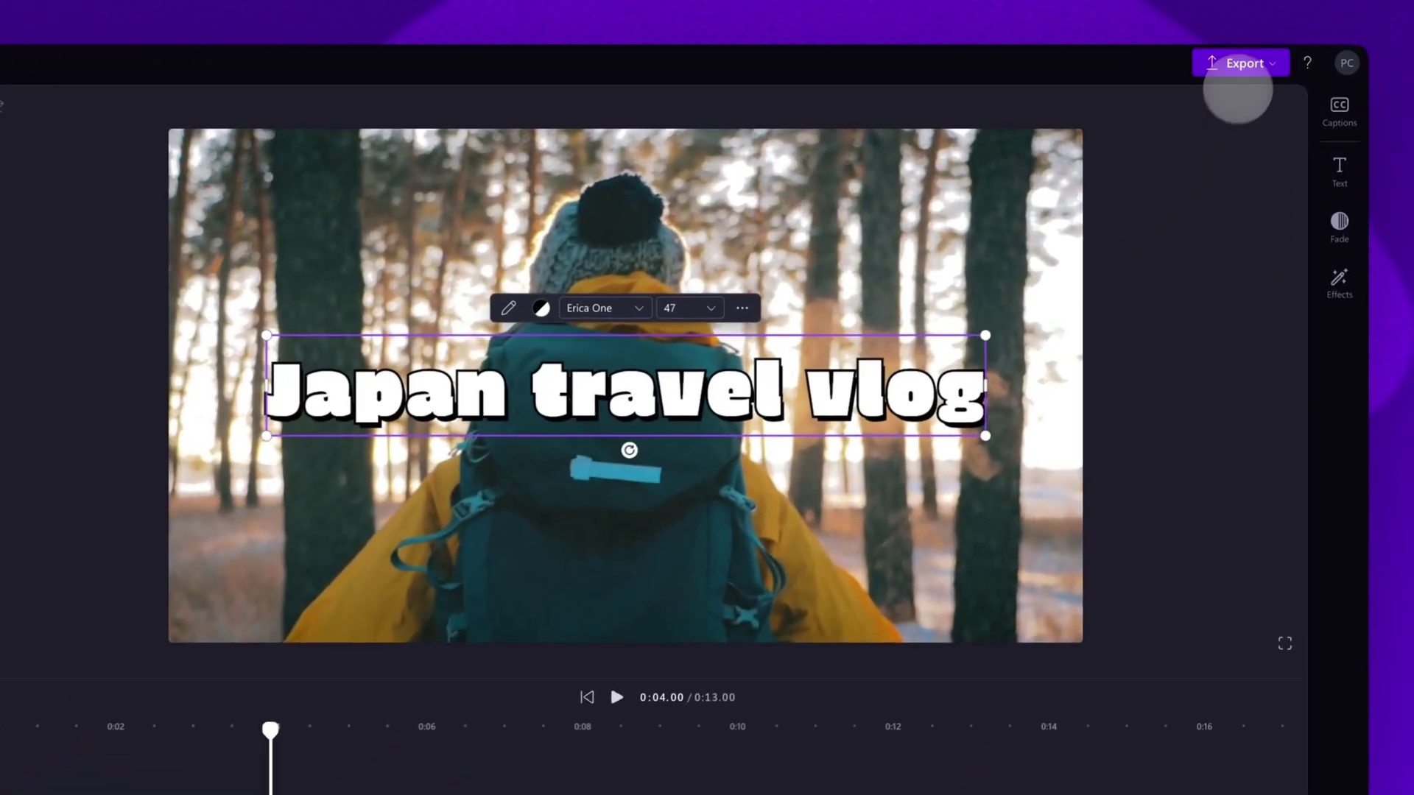
{"action": "left_click", "coordinate": [1235, 60]}
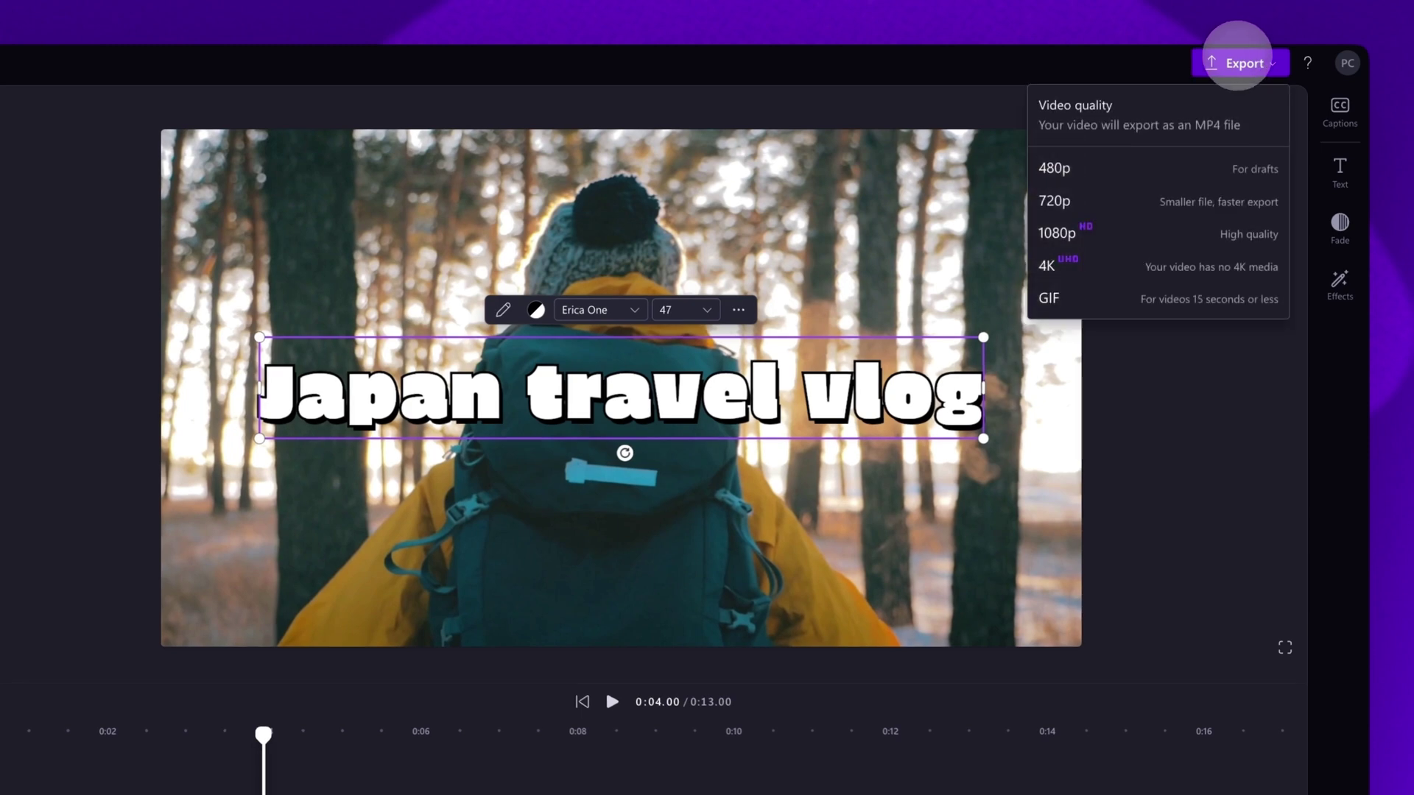